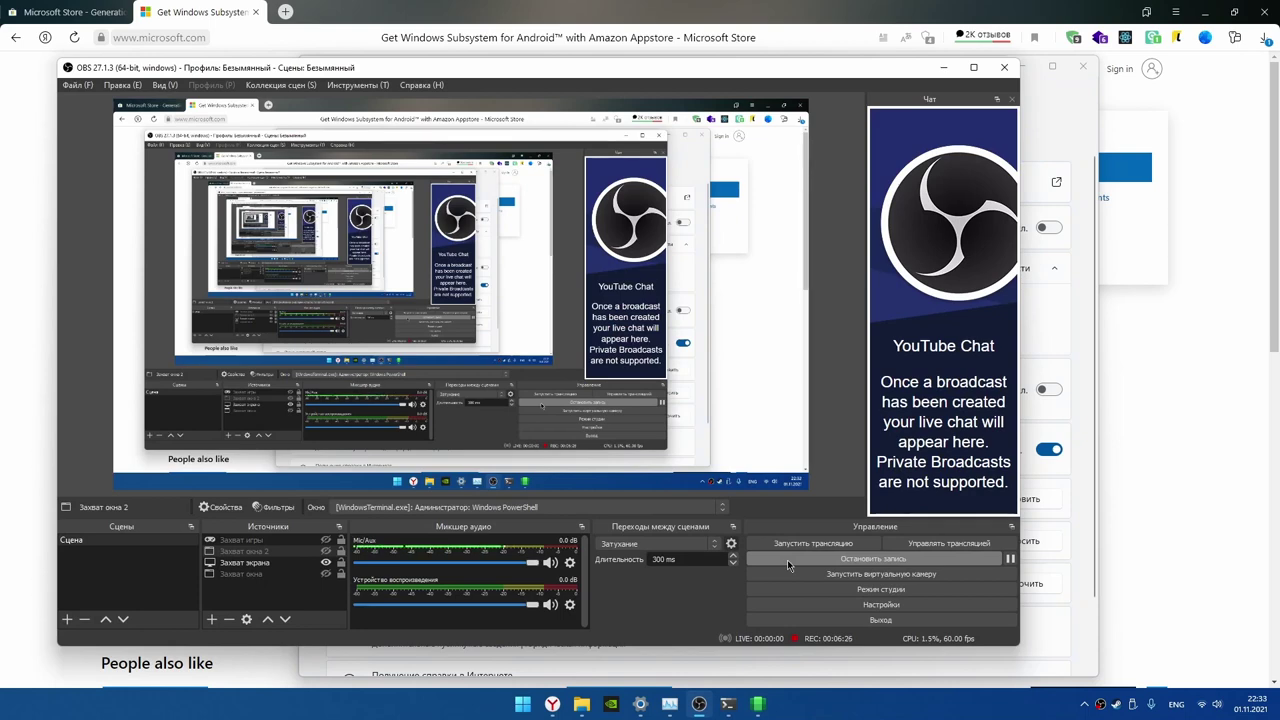
{"action": "left_click", "coordinate": [865, 567]}
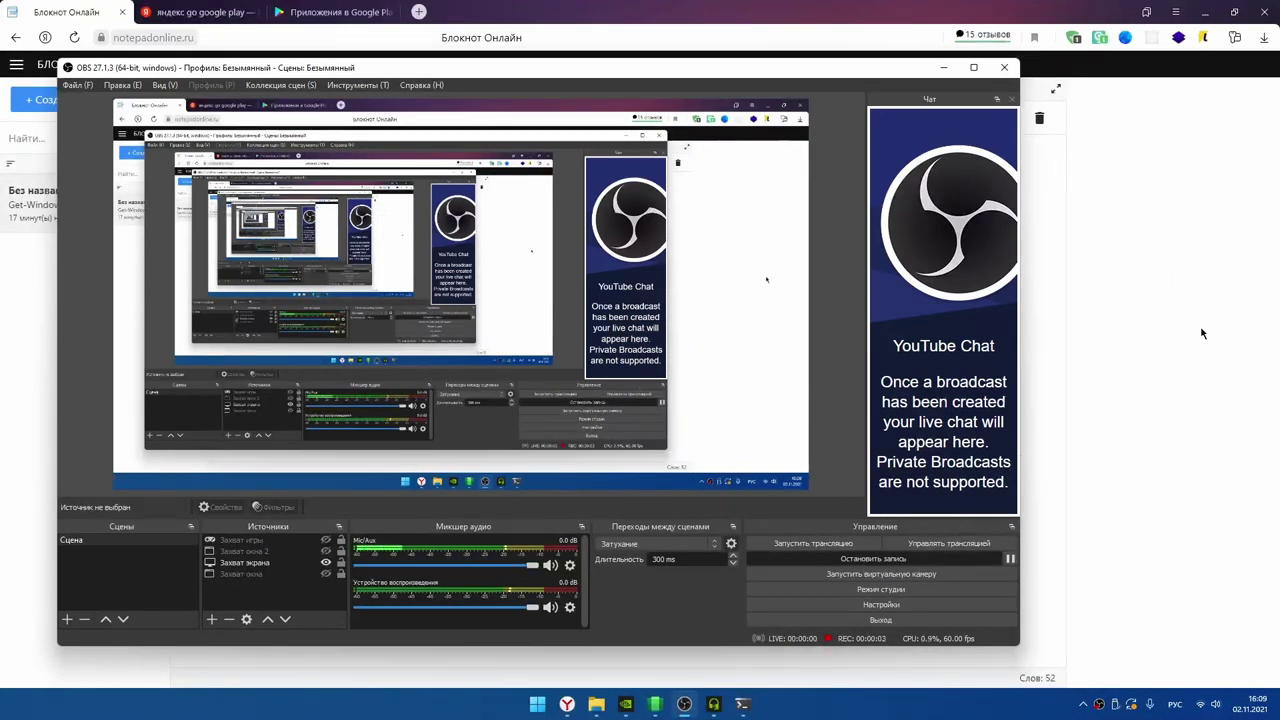
{"action": "left_click", "coordinate": [1242, 346]}
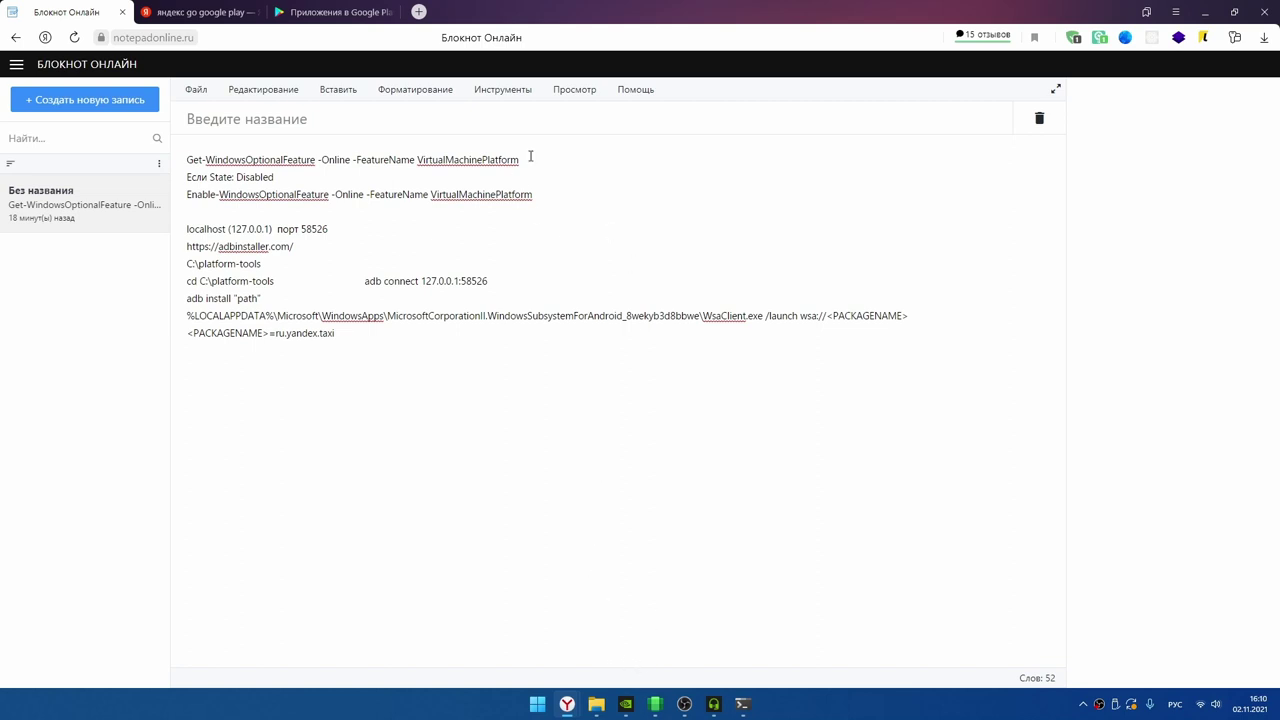
- Copy "Get-WindowsOptionalFeature -Online -FeatureName VirtualMachinePlatform" from the online notes and run it in the PowerShell window
{"action": "left_click_drag", "start_coordinate": [528, 158], "coordinate": [163, 148]}
{"action": "key", "text": "ctrl+c"}
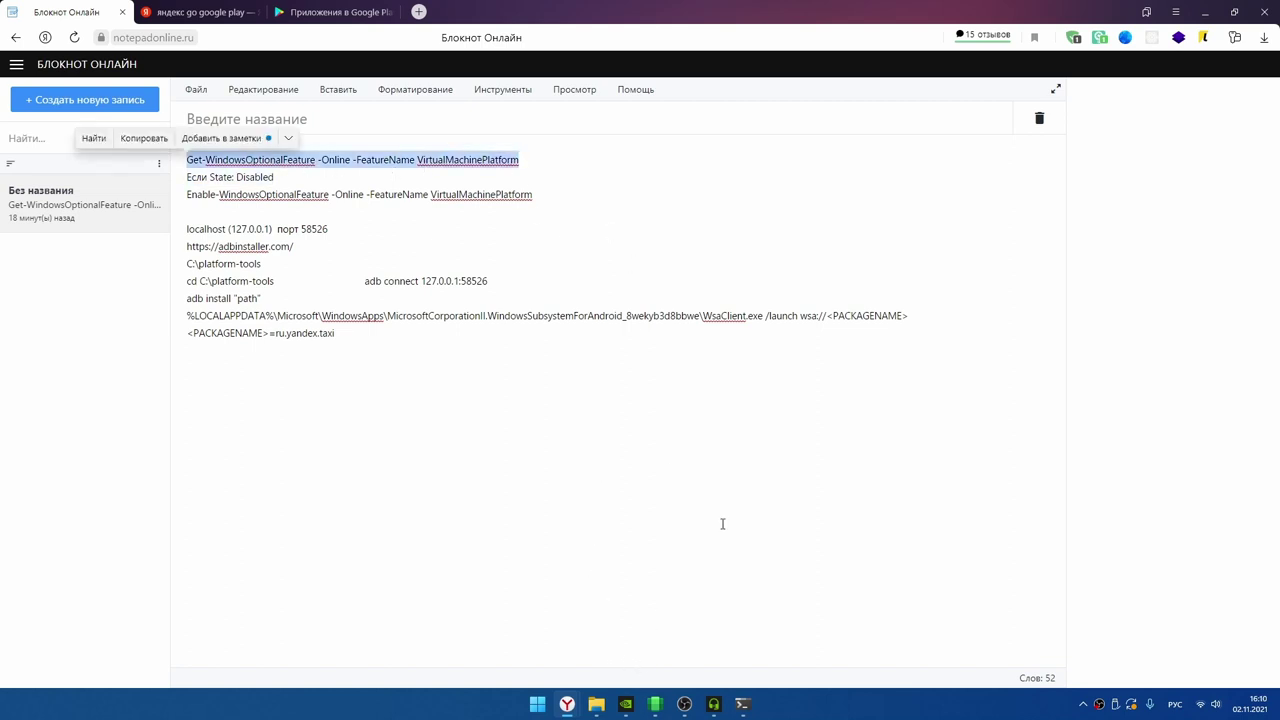
{"action": "left_click", "coordinate": [742, 704]}
{"action": "right_click", "coordinate": [537, 311]}
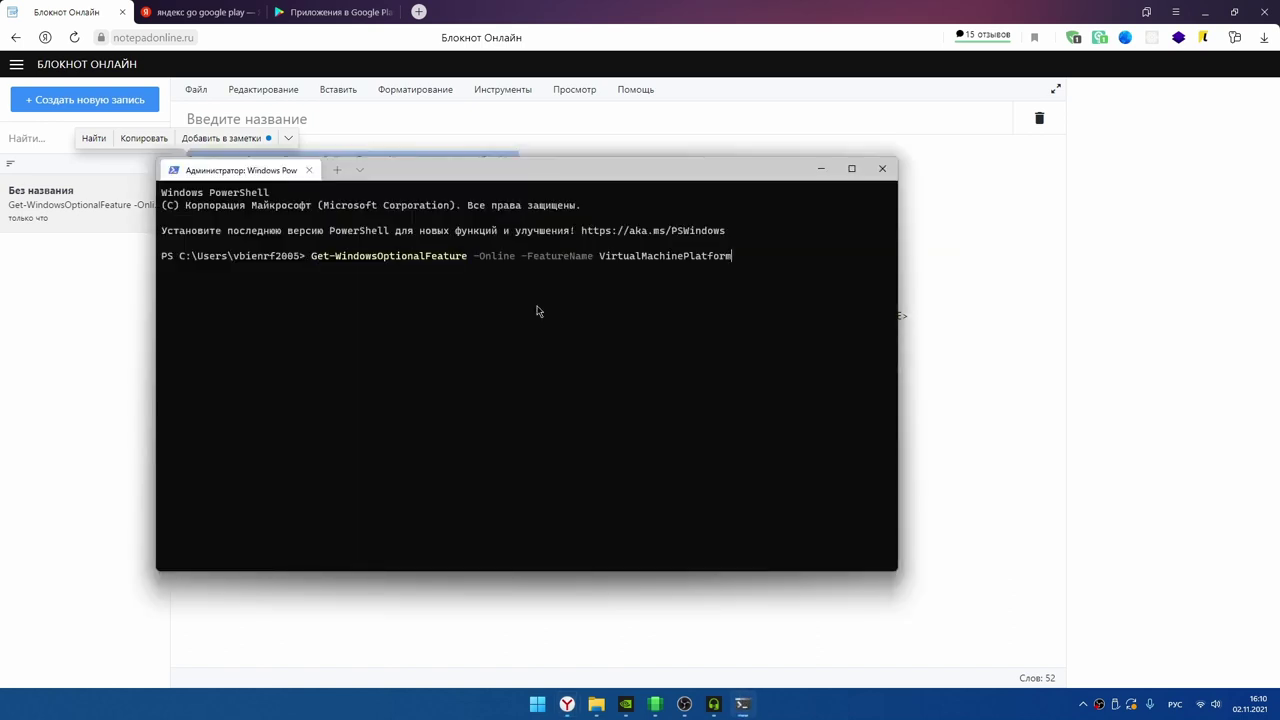
{"action": "key", "text": "Return"}
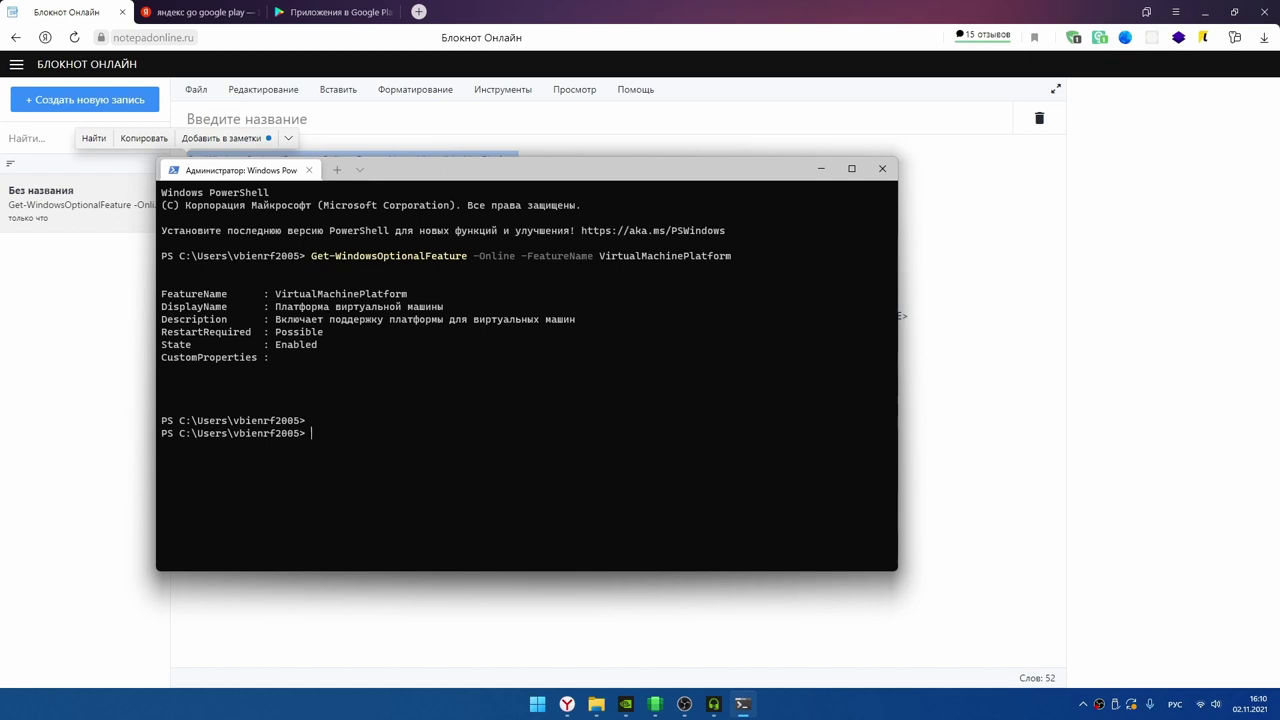
- Return to the online notes and highlight the line with the Enable-WindowsOptionalFeature command for VirtualMachinePlatform
{"action": "left_click", "coordinate": [953, 337]}
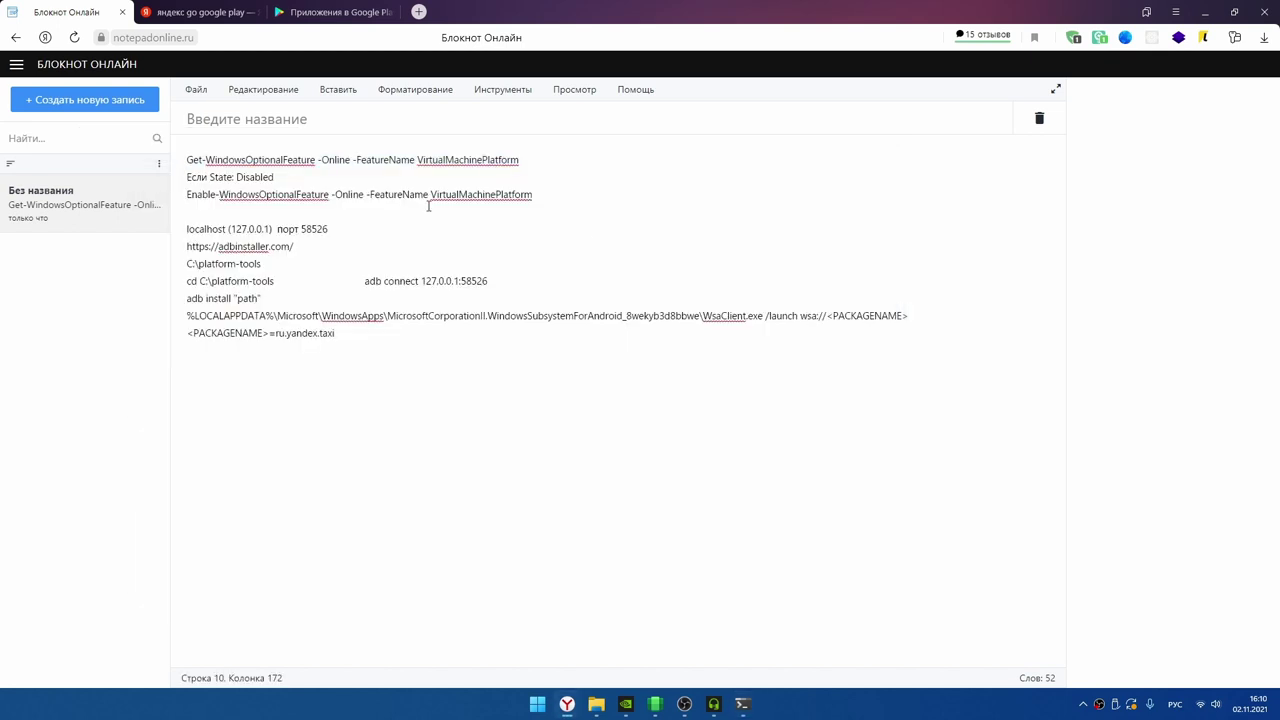
{"action": "left_click_drag", "start_coordinate": [534, 194], "coordinate": [178, 195]}
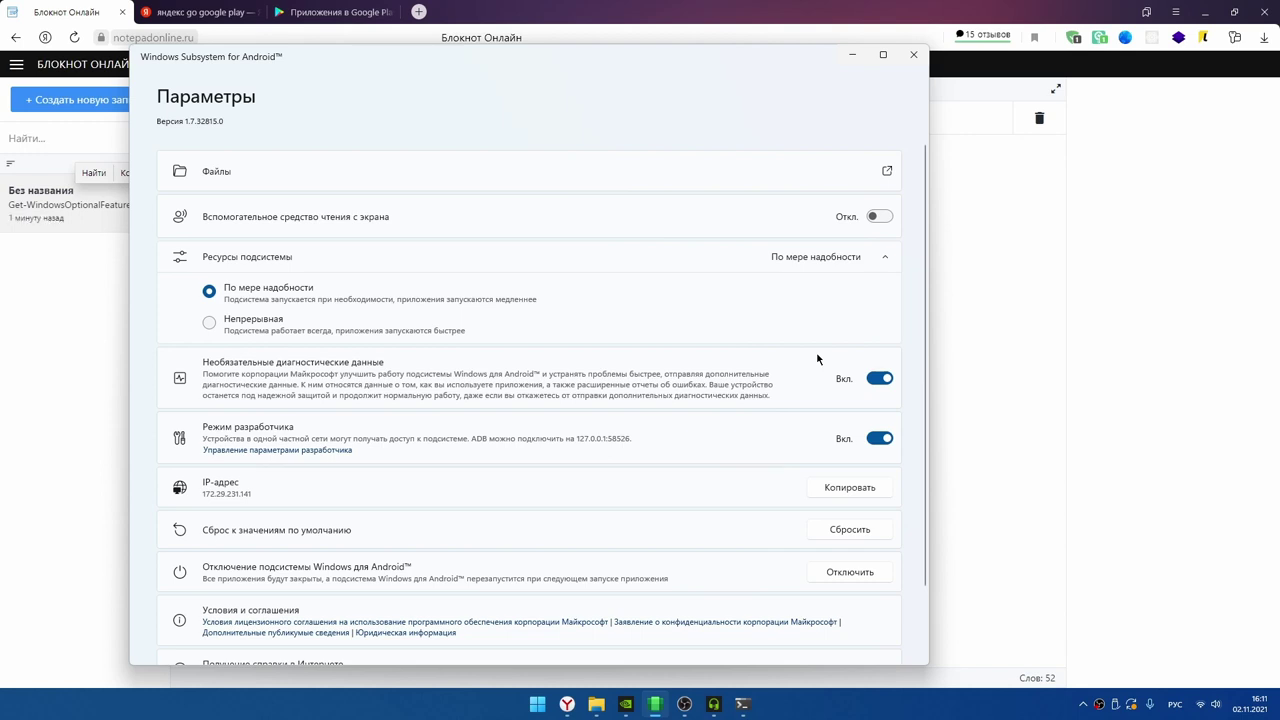
- Open the Files app from the Windows Subsystem for Android settings and look through its options, file categories and audio section
{"action": "left_click", "coordinate": [887, 173]}
{"action": "left_click", "coordinate": [887, 172]}
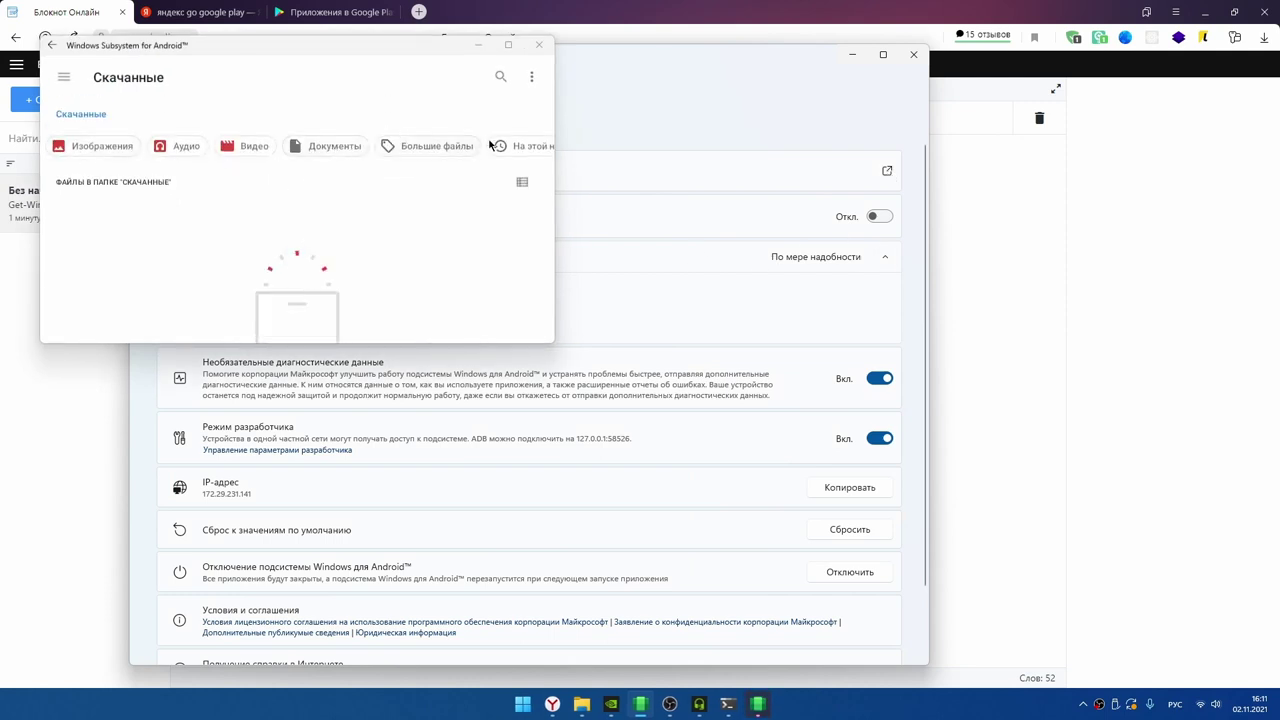
{"action": "left_click", "coordinate": [530, 79]}
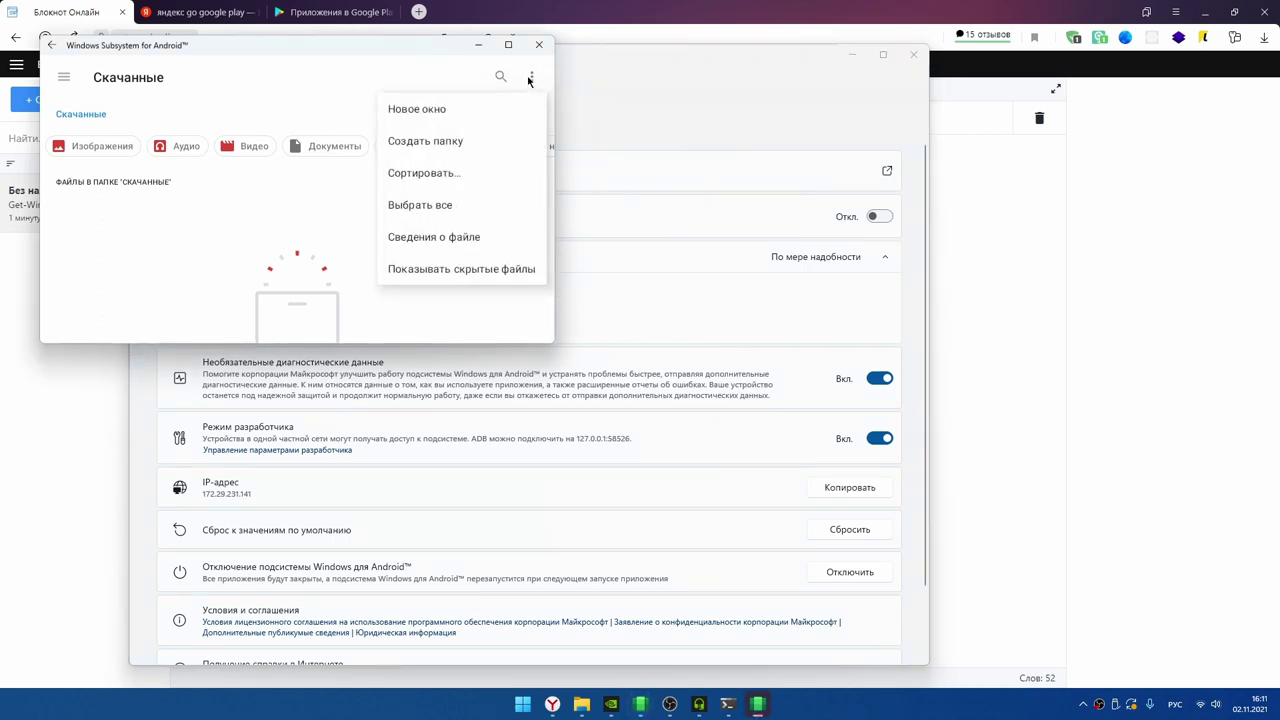
{"action": "left_click", "coordinate": [64, 77]}
{"action": "left_click", "coordinate": [64, 77]}
{"action": "scroll", "coordinate": [96, 153], "scroll_direction": "down", "scroll_amount": 2}
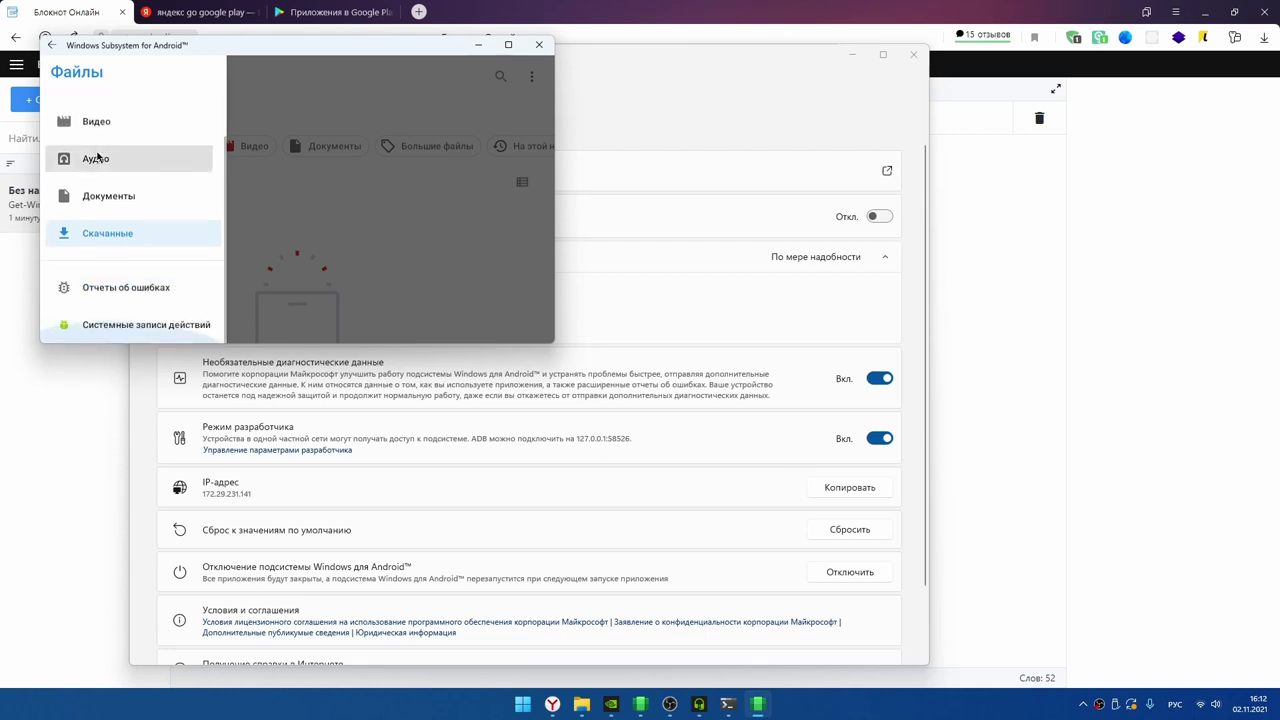
{"action": "left_click", "coordinate": [96, 154]}
{"action": "left_click", "coordinate": [63, 79]}
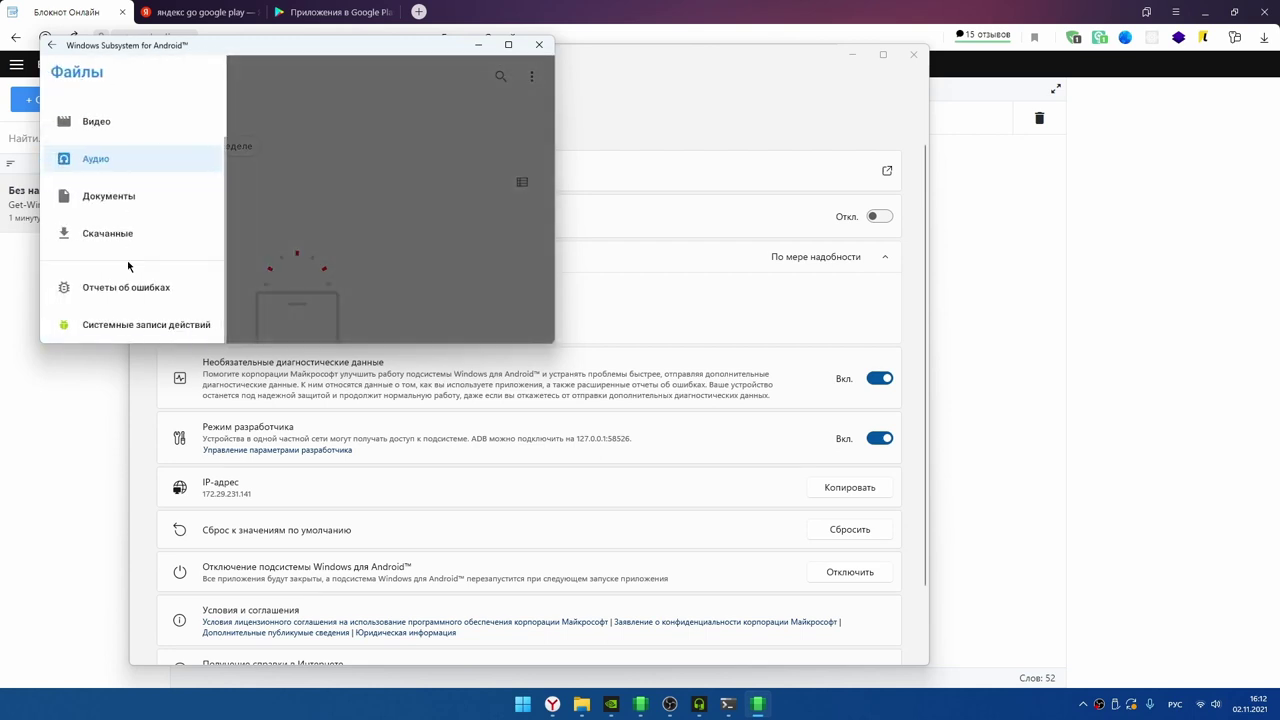
{"action": "scroll", "coordinate": [129, 289], "scroll_direction": "up", "scroll_amount": 2}
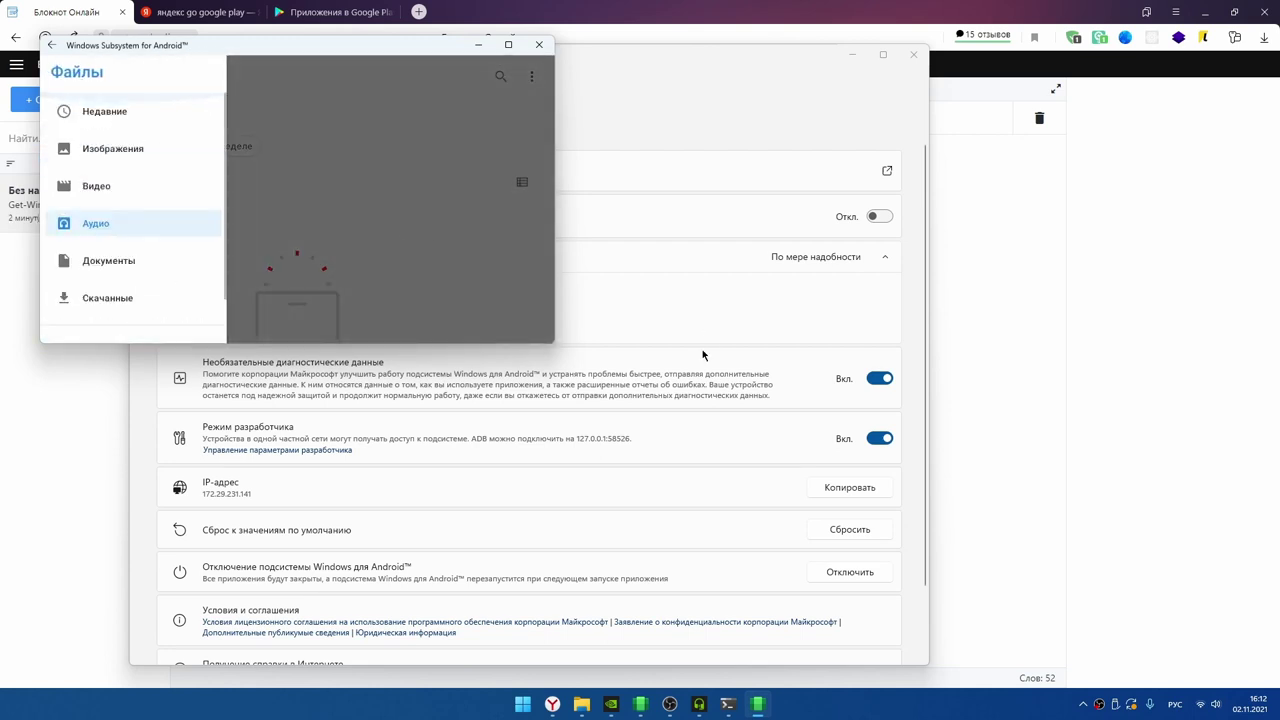
- Bring the Windows Subsystem for Android settings back up and review the developer mode entry
{"action": "left_click", "coordinate": [984, 326]}
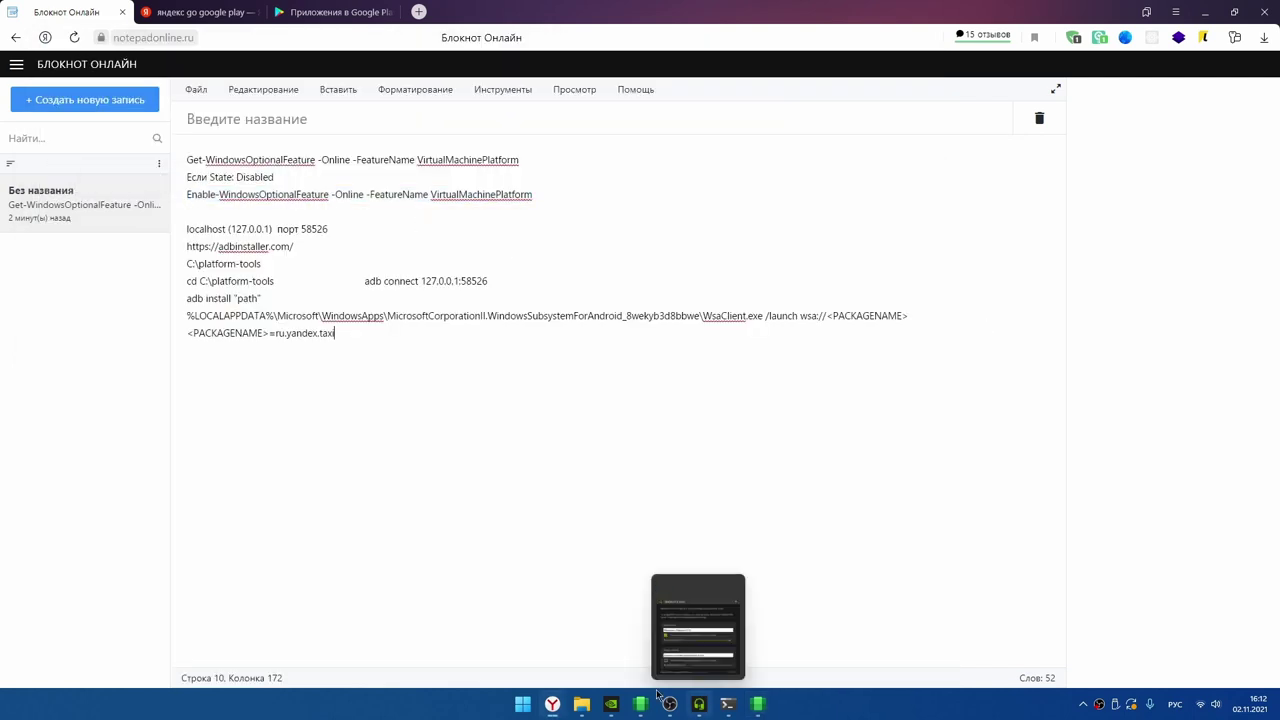
{"action": "mouse_move", "coordinate": [640, 703]}
{"action": "left_click", "coordinate": [660, 586]}
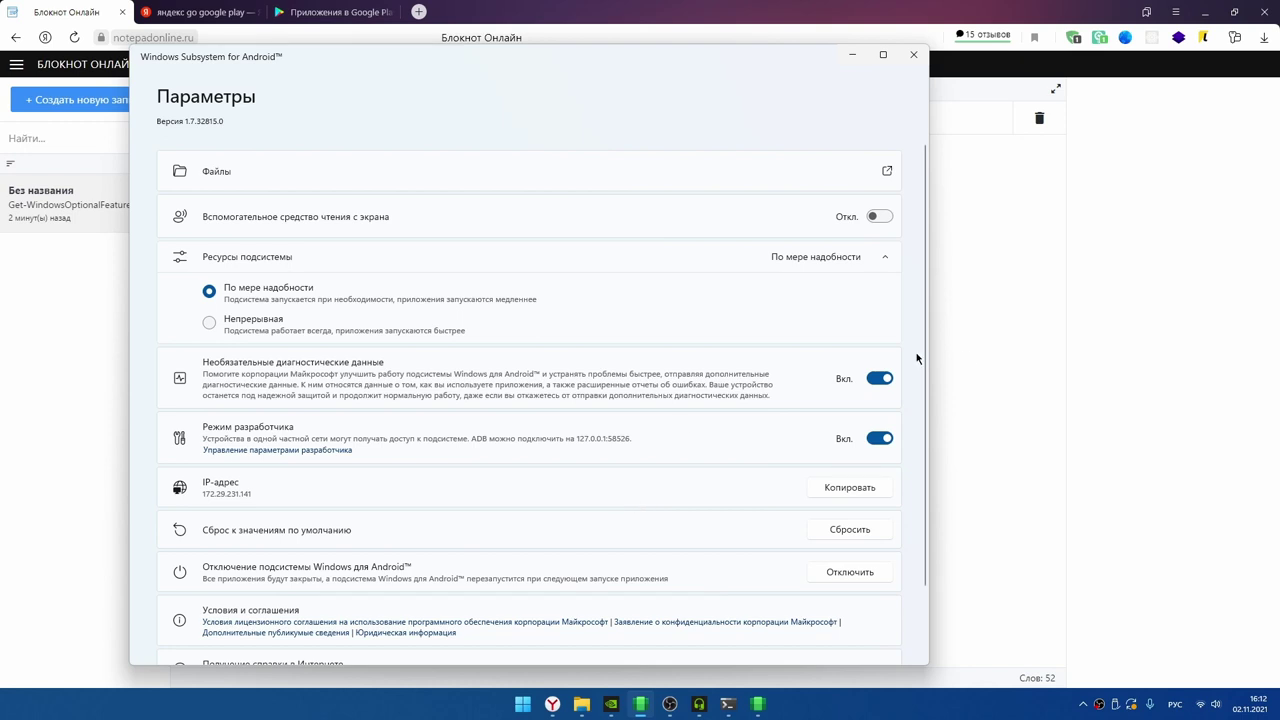
{"action": "left_click", "coordinate": [971, 357]}
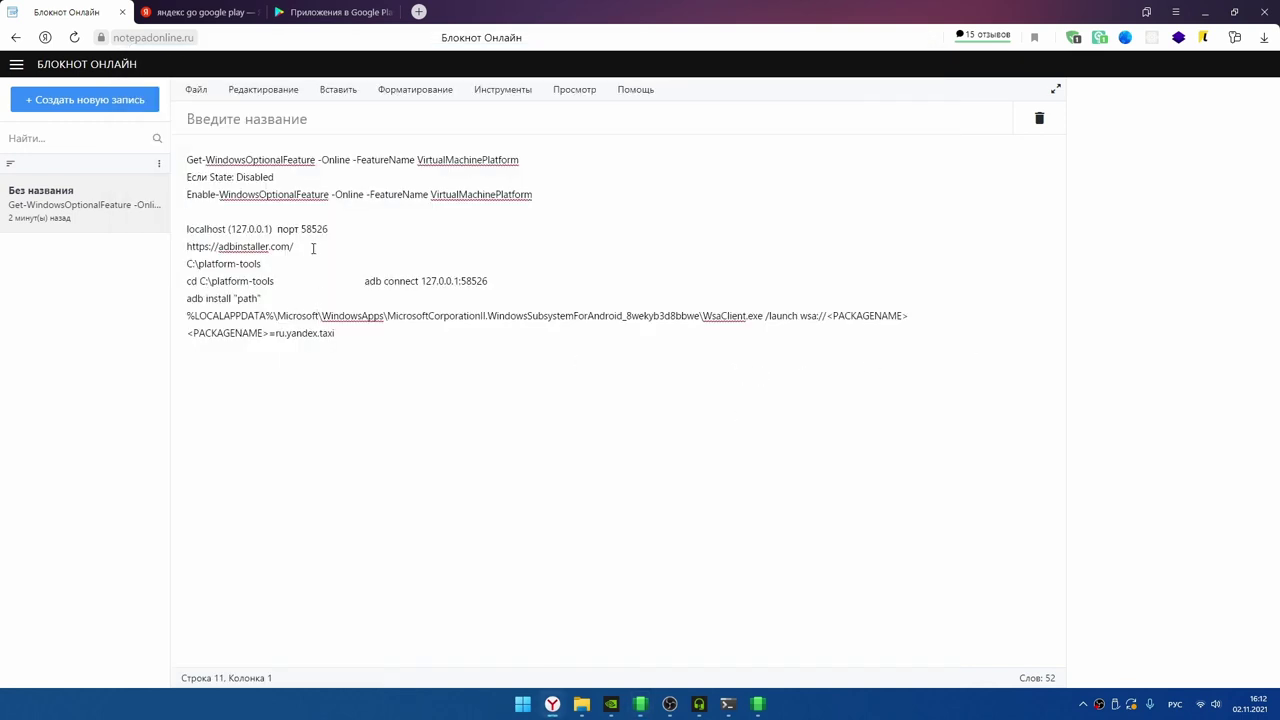
{"action": "left_click_drag", "start_coordinate": [298, 246], "coordinate": [109, 258]}
{"action": "right_click", "coordinate": [213, 240]}
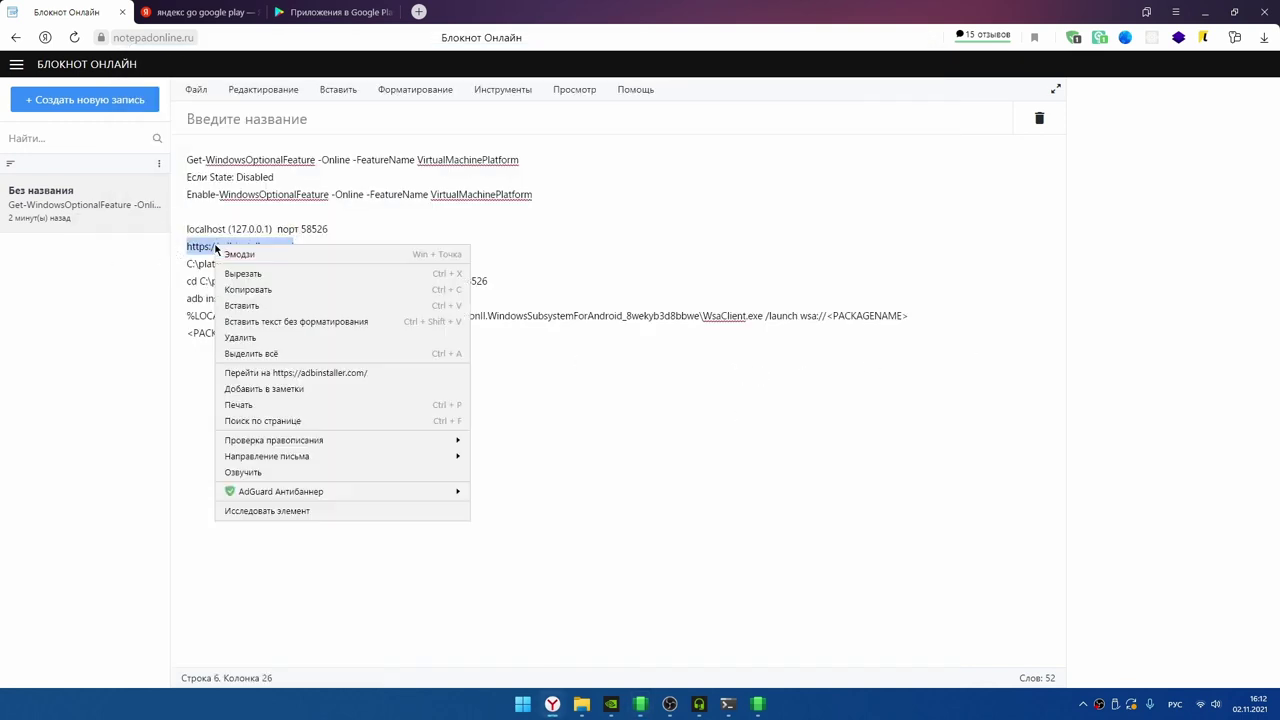
{"action": "left_click", "coordinate": [316, 372]}
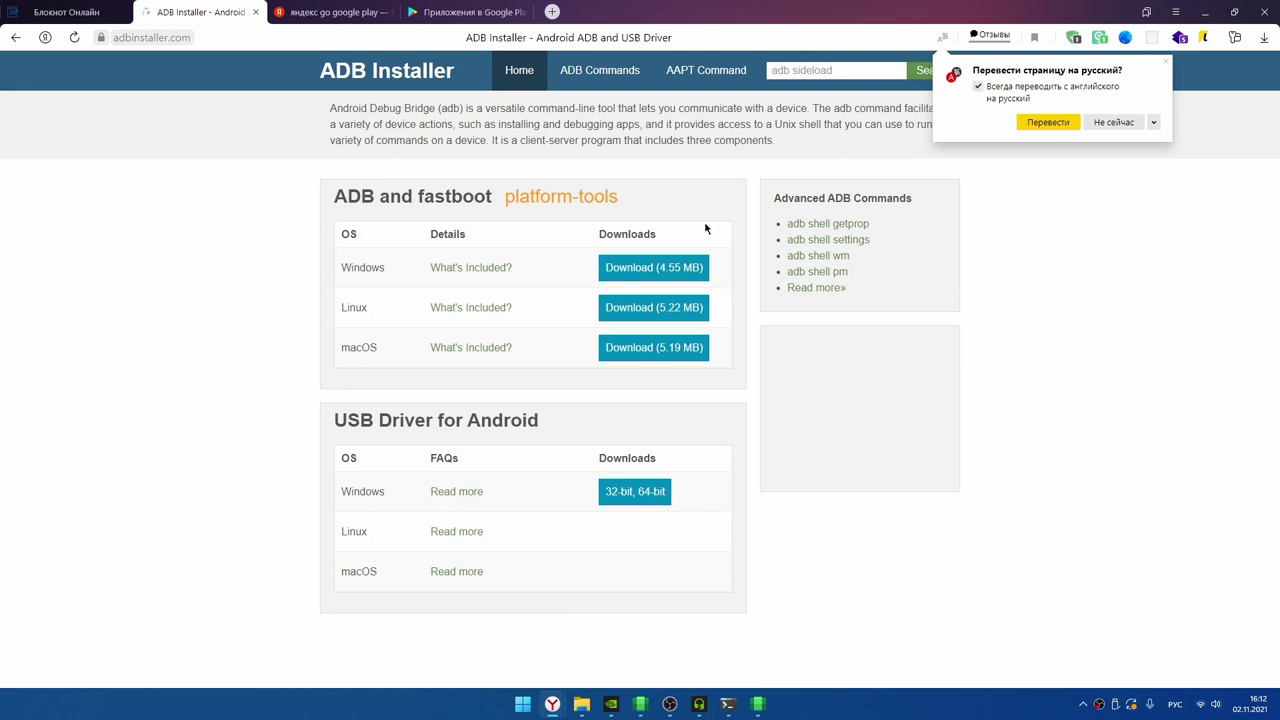
{"action": "left_click", "coordinate": [675, 285]}
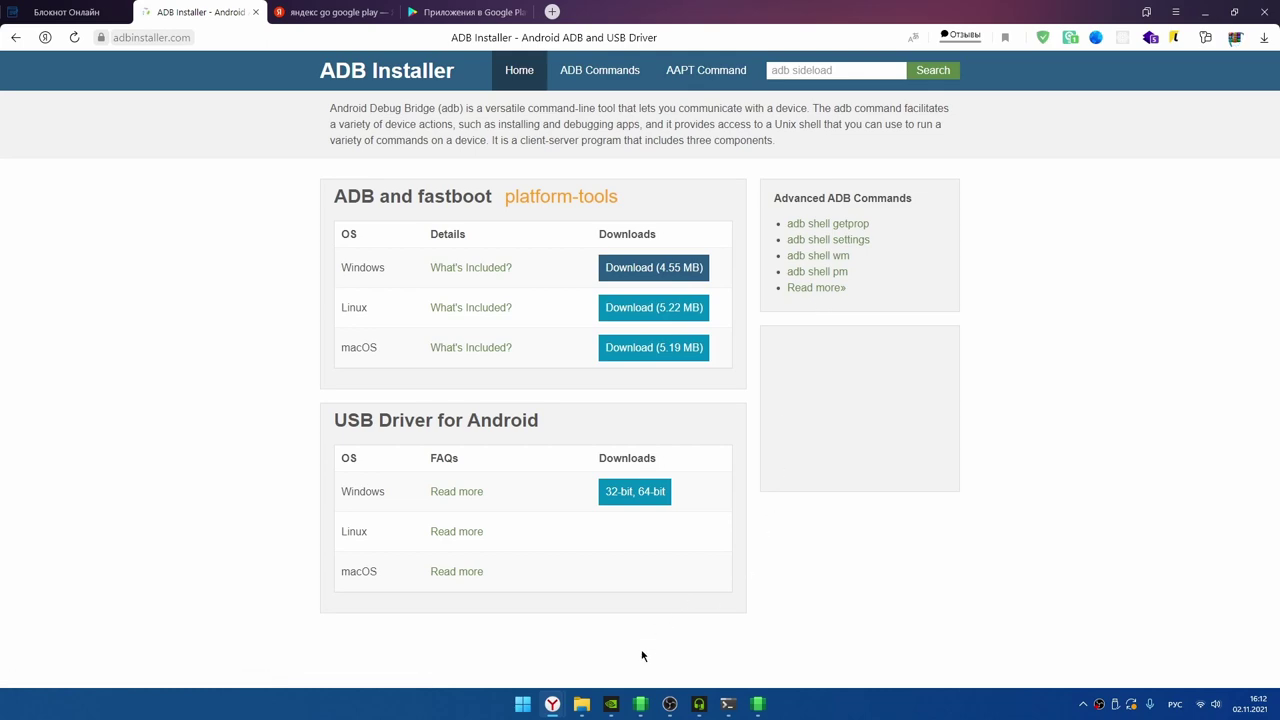
- Switch to the File Explorer window and go to the local disk C:
{"action": "mouse_move", "coordinate": [590, 700]}
{"action": "mouse_move", "coordinate": [609, 643]}
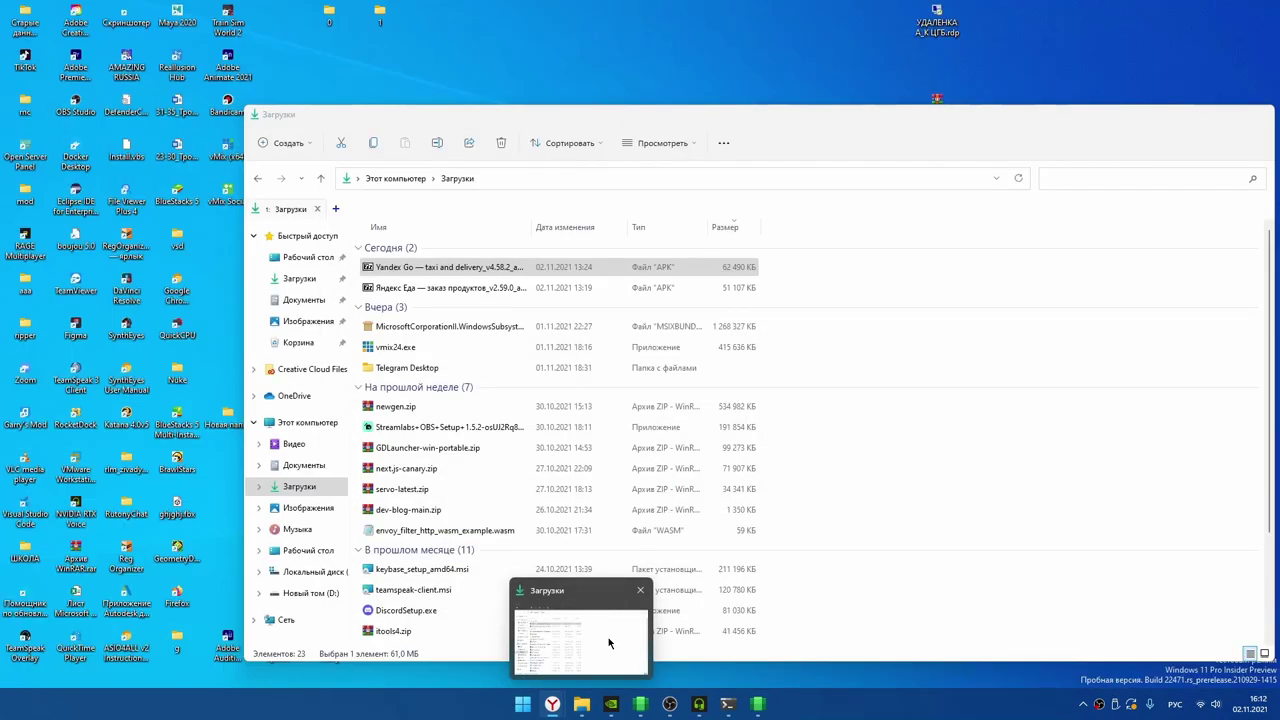
{"action": "left_click", "coordinate": [609, 643]}
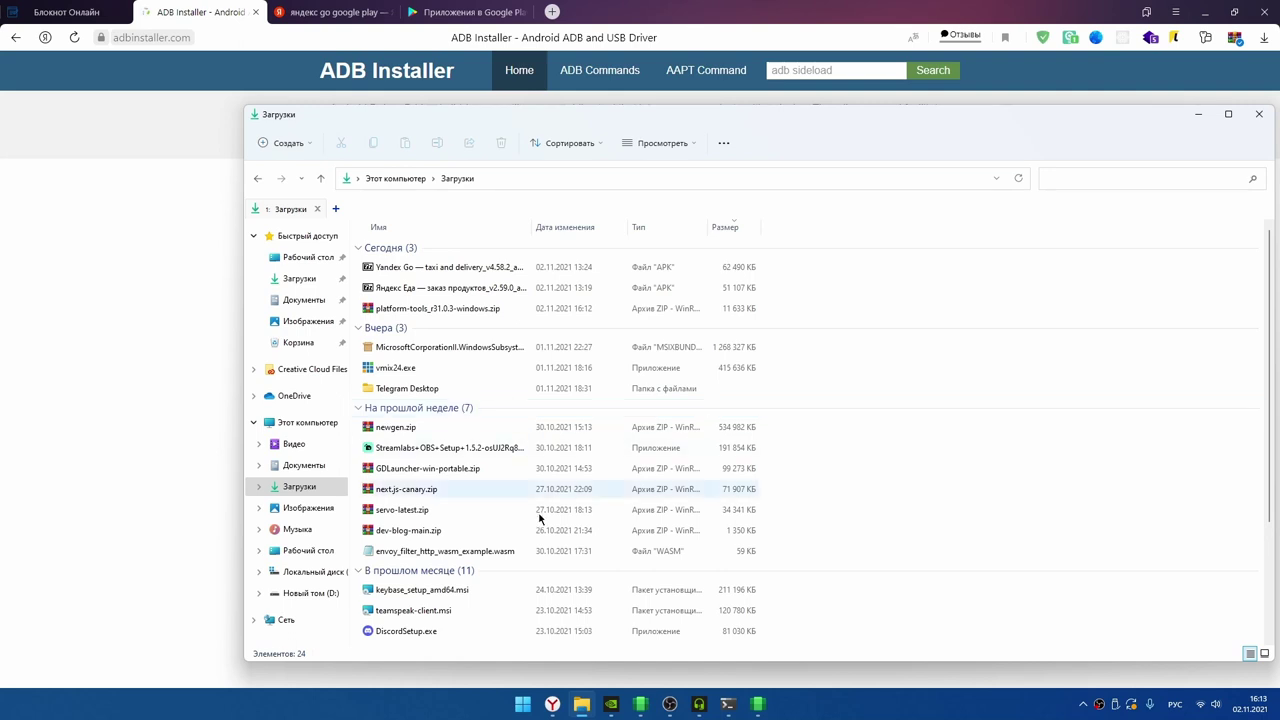
{"action": "left_click", "coordinate": [330, 571]}
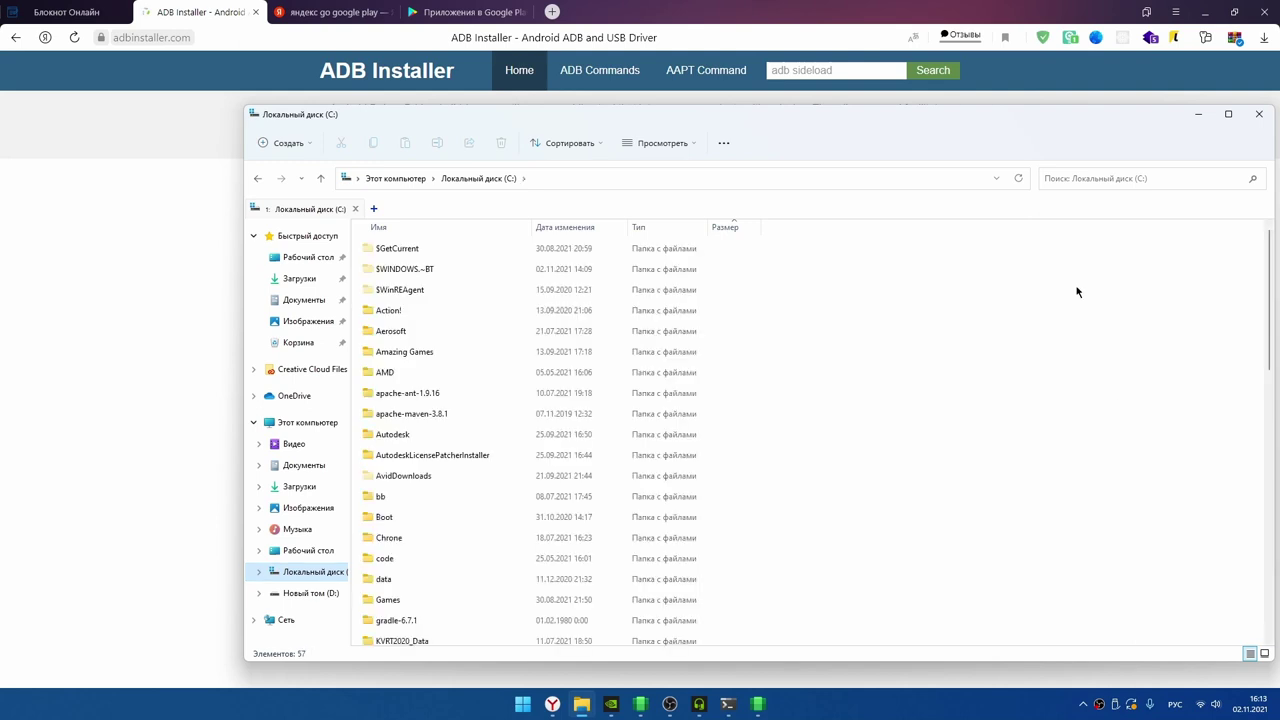
- Open the downloaded platform-tools_r31.0.3-windows.zip archive and extract its platform-tools folder to the root of drive C:
{"action": "left_click", "coordinate": [1237, 50]}
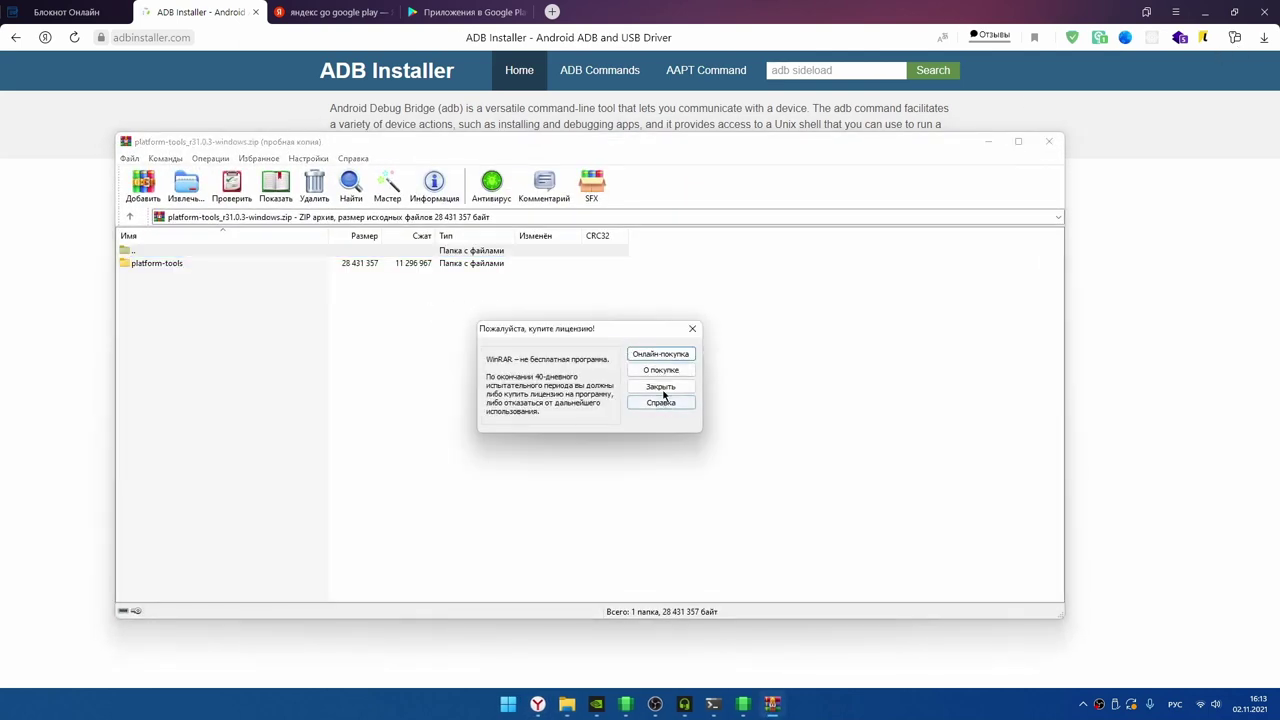
{"action": "left_click", "coordinate": [656, 389]}
{"action": "left_click_drag", "start_coordinate": [400, 436], "coordinate": [268, 265]}
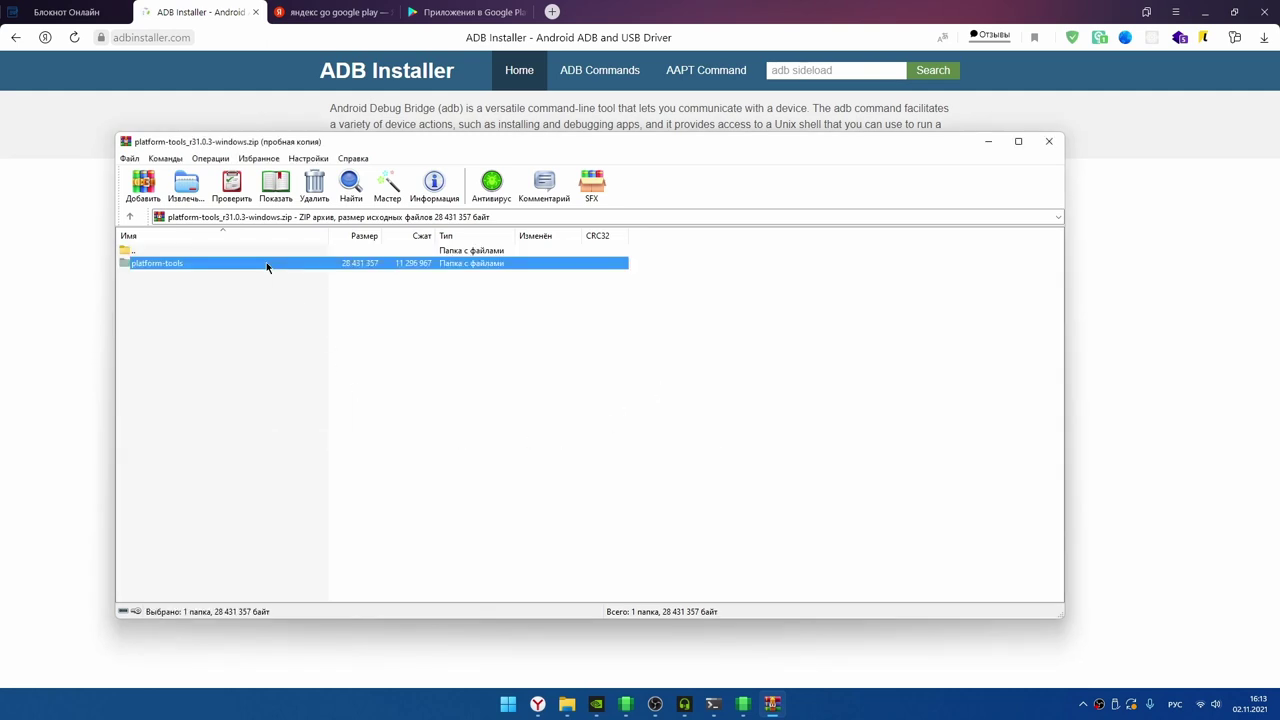
{"action": "left_click", "coordinate": [567, 704]}
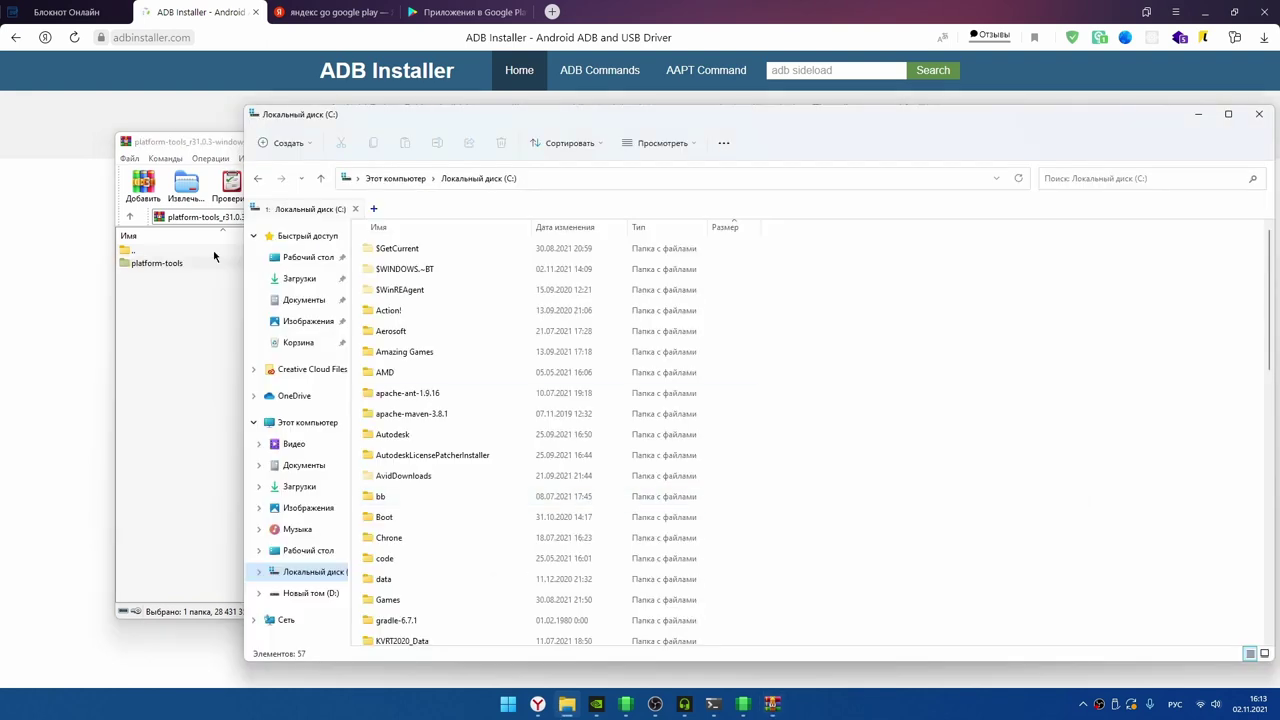
{"action": "left_click_drag", "start_coordinate": [171, 263], "coordinate": [1198, 430]}
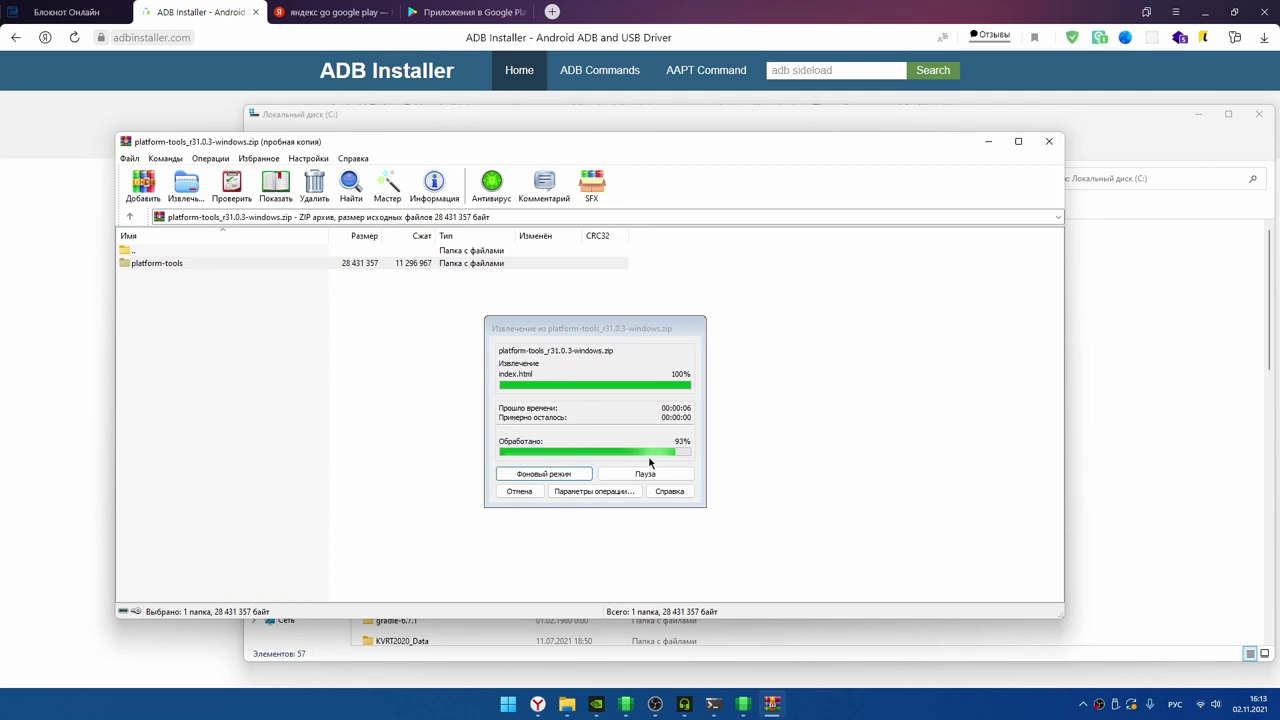
{"action": "mouse_move", "coordinate": [684, 704]}
{"action": "mouse_move", "coordinate": [648, 625]}
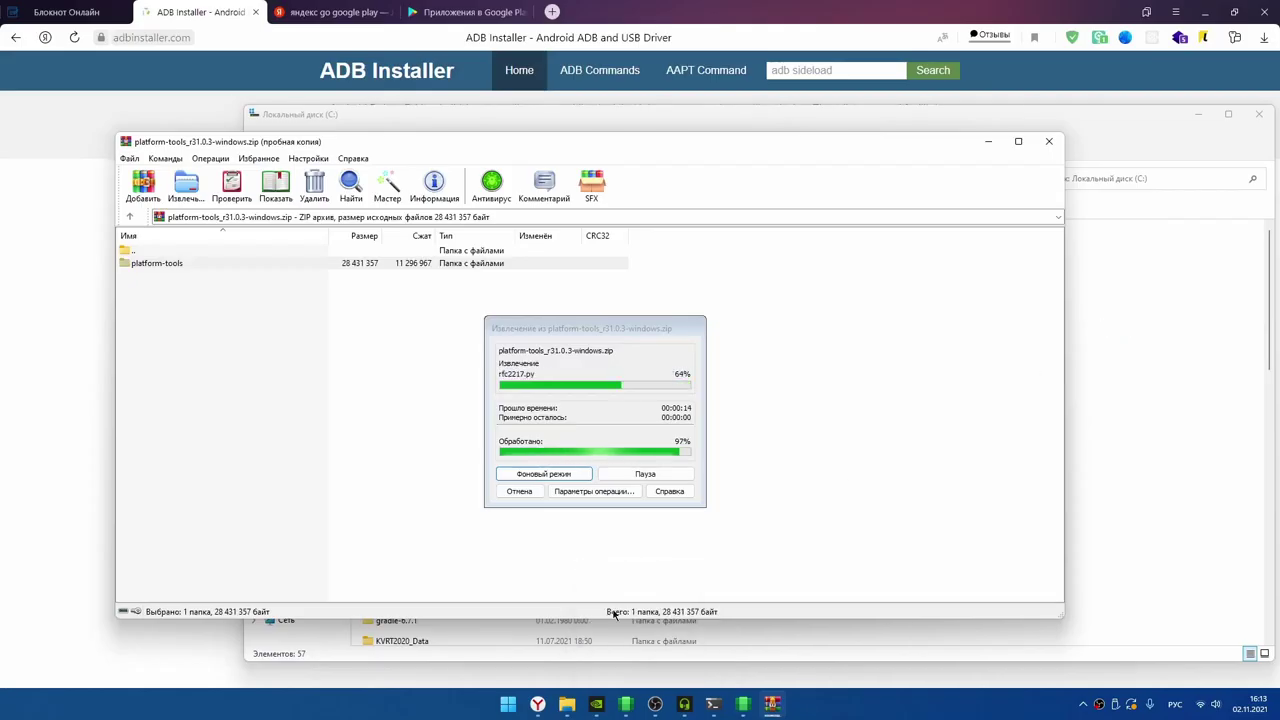
{"action": "left_click", "coordinate": [630, 630]}
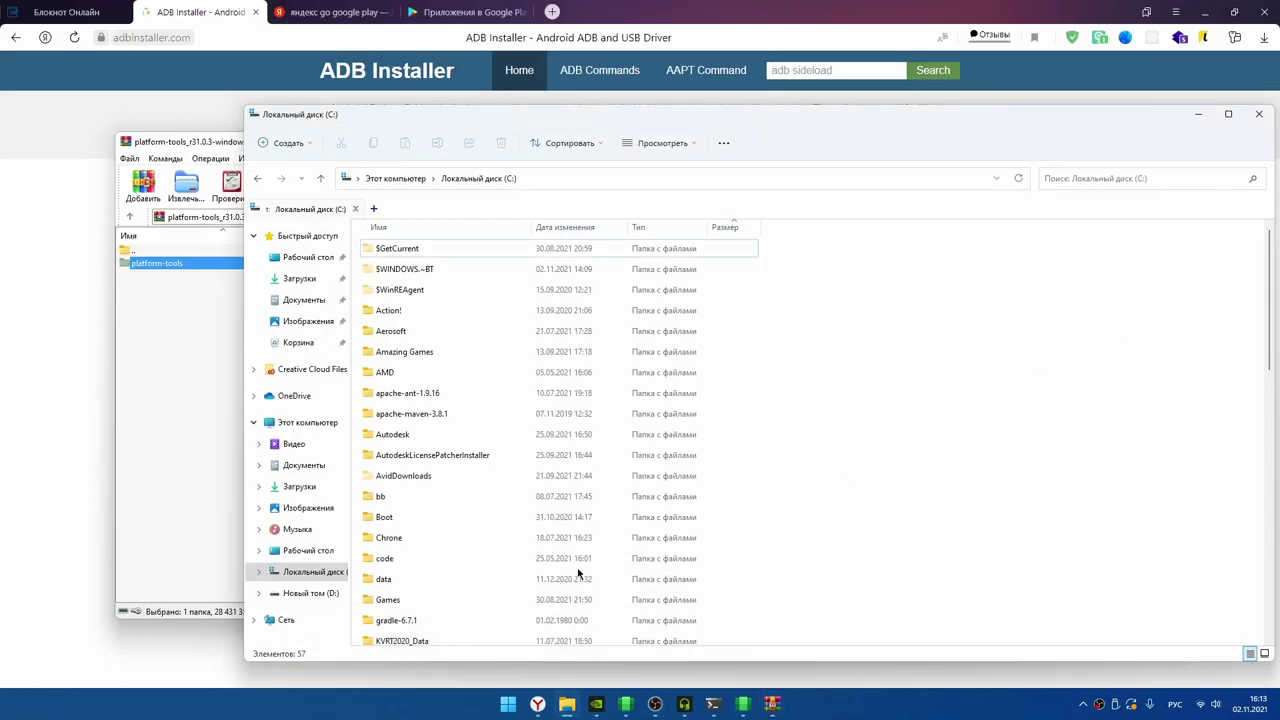
- Open the extracted platform-tools folder on drive C: and bring the PowerShell window to the front
{"action": "mouse_move", "coordinate": [655, 708]}
{"action": "left_click_drag", "start_coordinate": [655, 708], "coordinate": [505, 418]}
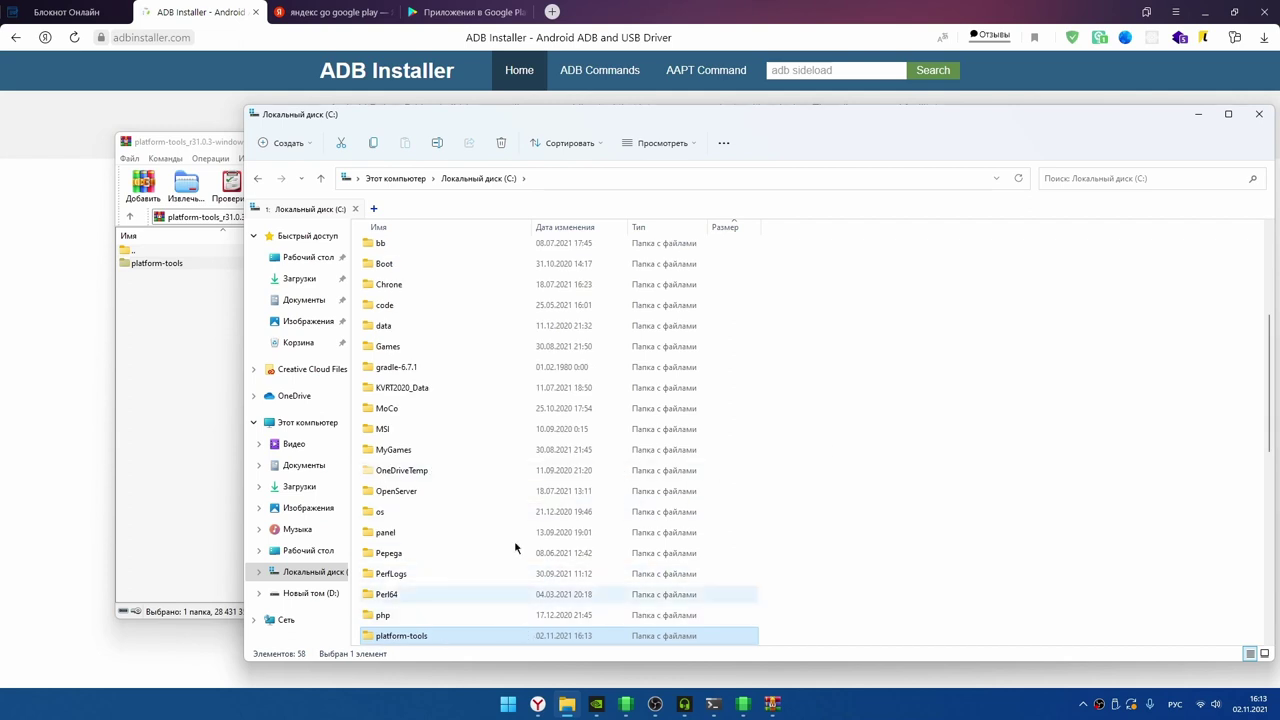
{"action": "mouse_move", "coordinate": [530, 708]}
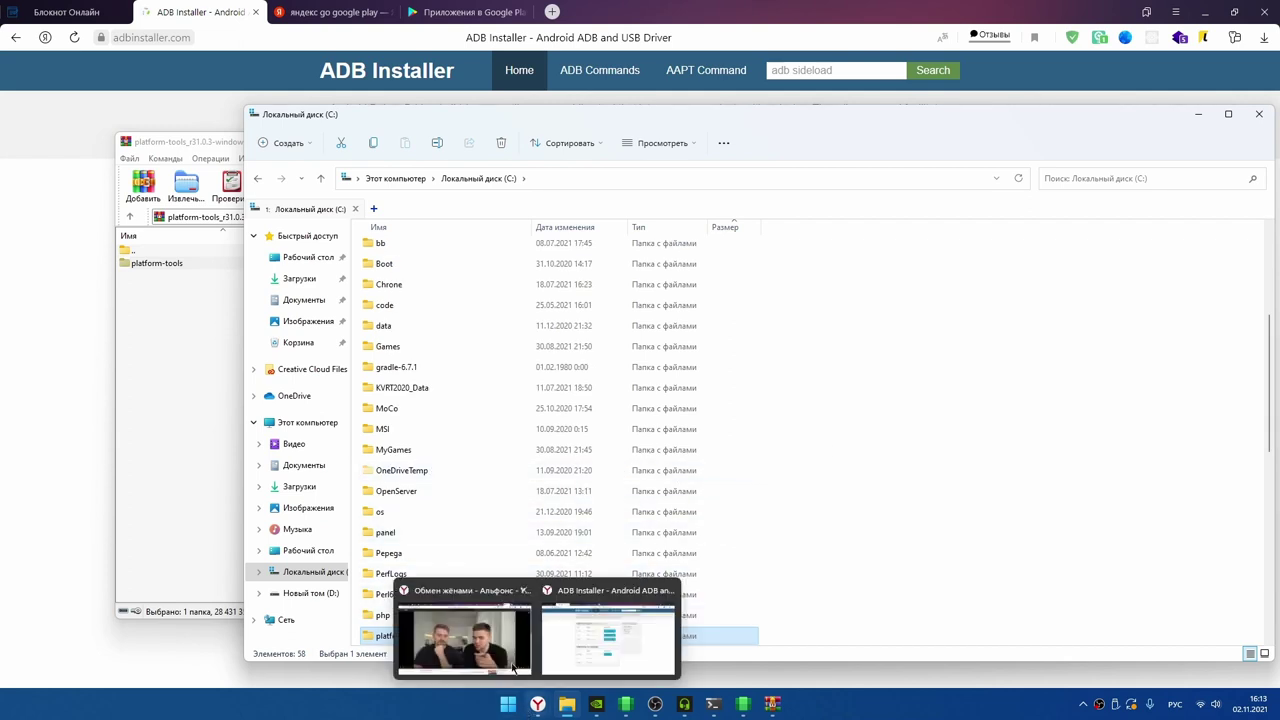
{"action": "double_click", "coordinate": [386, 634]}
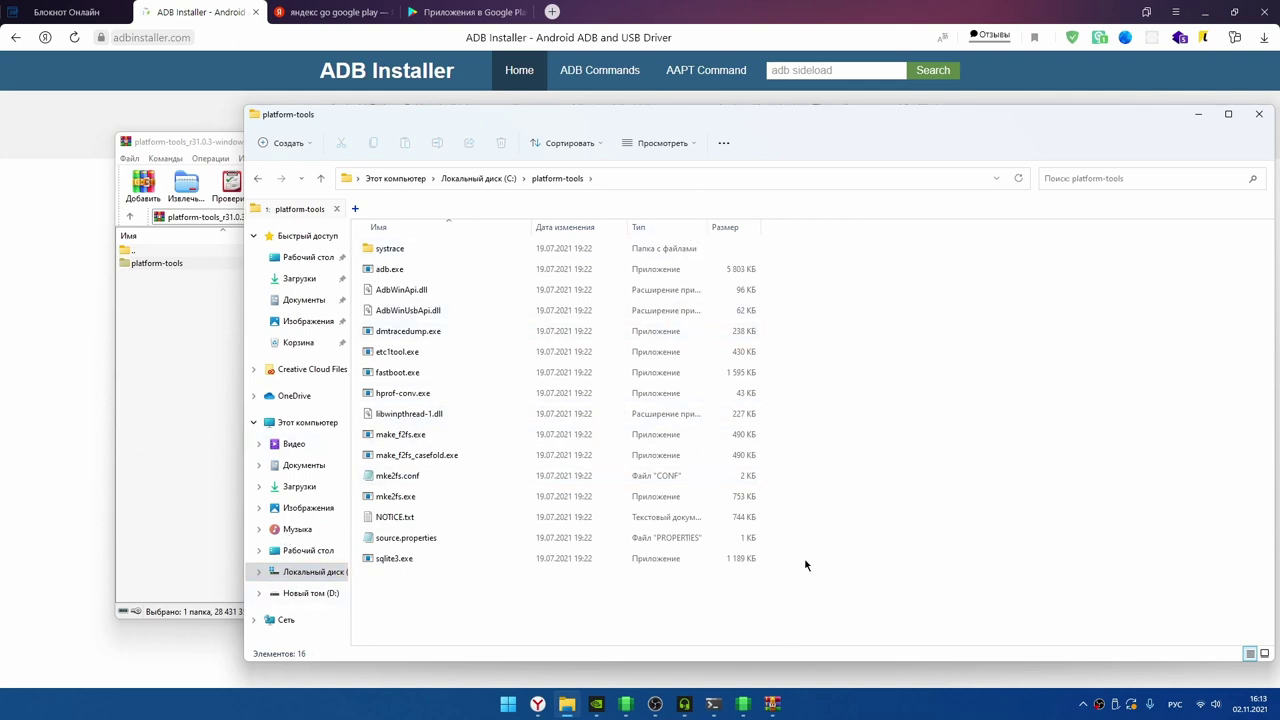
{"action": "left_click", "coordinate": [713, 704]}
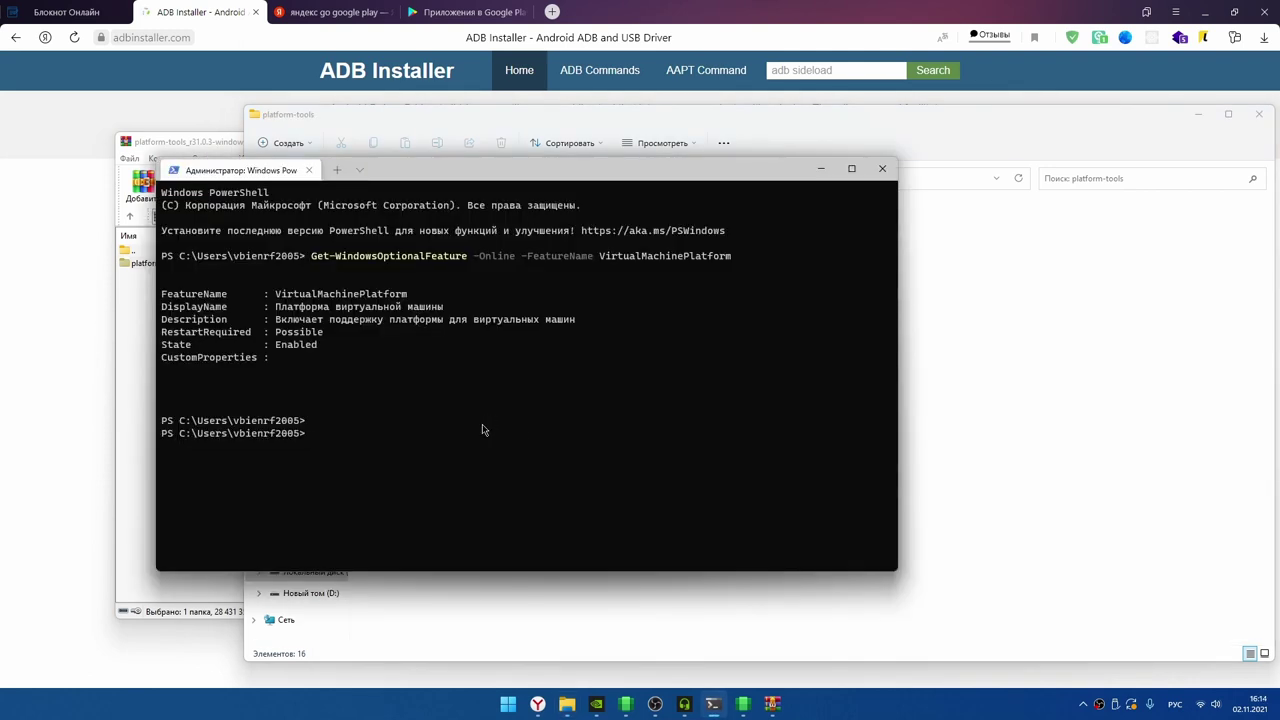
{"action": "type", "text": "свв"}
{"action": "key", "text": "BackSpace"}
{"action": "key", "text": "BackSpace"}
{"action": "key", "text": "BackSpace"}
- Switch the keyboard layout to English and change the PowerShell directory with "cd C:\platform-tools", taking the path from File Explorer
{"action": "key", "text": "alt+shift"}
{"action": "type", "text": "cd"}
{"action": "left_click", "coordinate": [563, 614]}
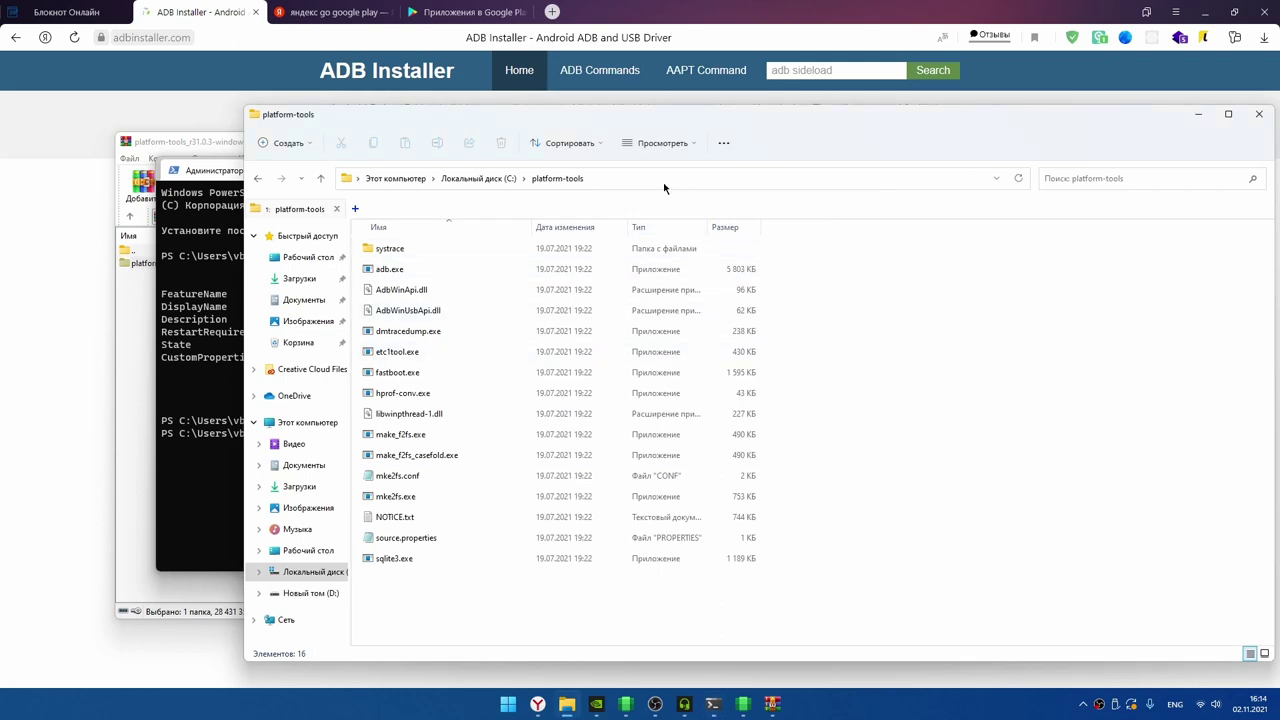
{"action": "left_click", "coordinate": [668, 186]}
{"action": "left_click", "coordinate": [196, 430]}
{"action": "type", "text": "C:\\platform-tools"}
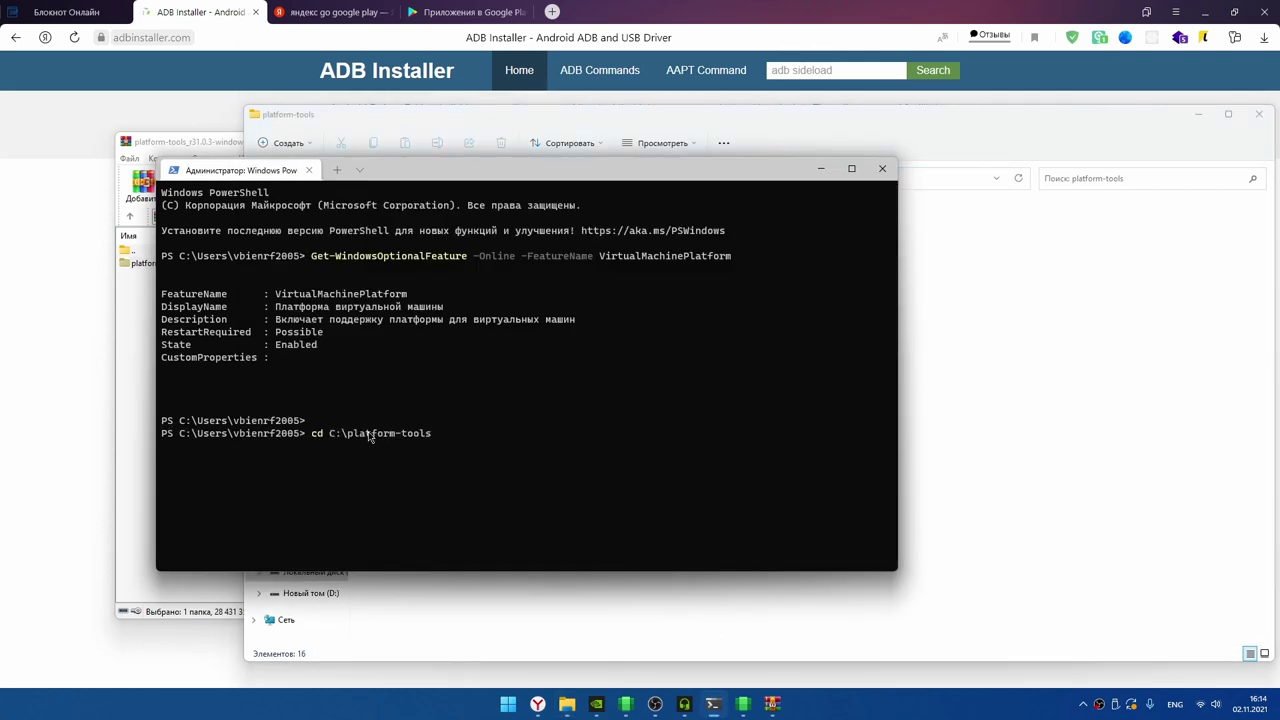
{"action": "key", "text": "Return"}
- Copy "adb connect 127.0.0.1:58526" from the online notes and run it in PowerShell
{"action": "key", "text": "alt+Tab"}
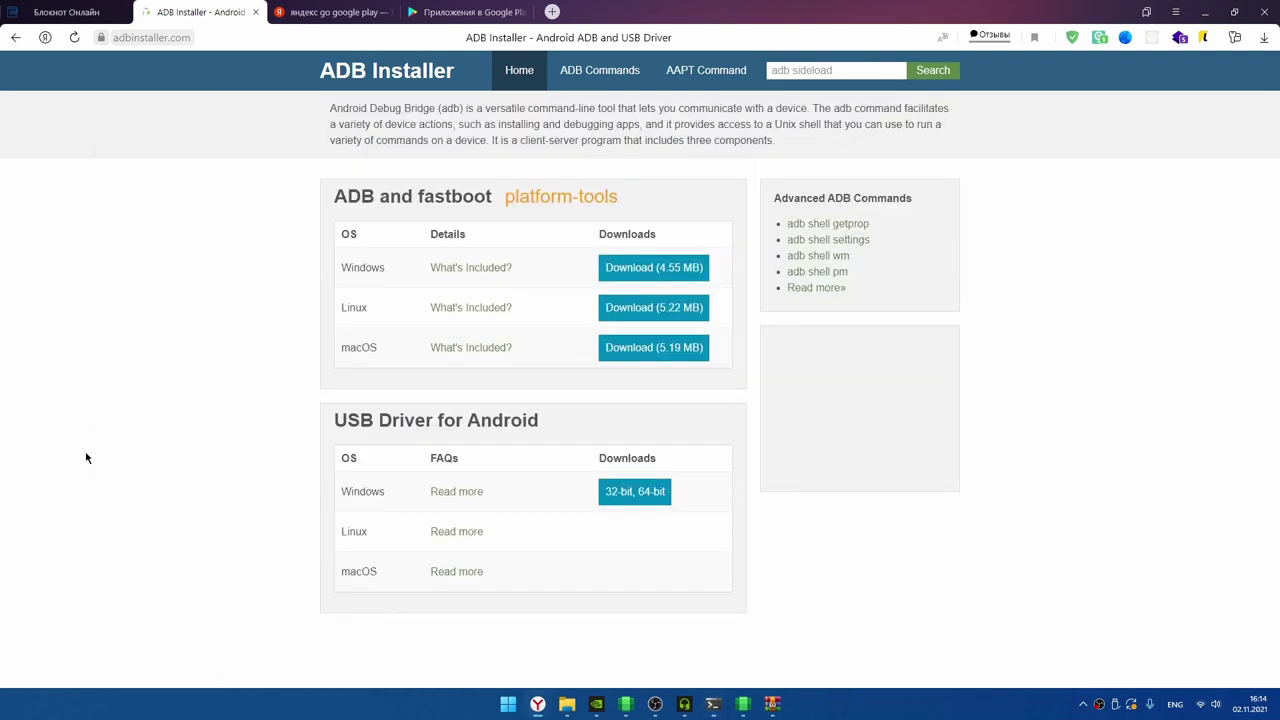
{"action": "left_click", "coordinate": [66, 12]}
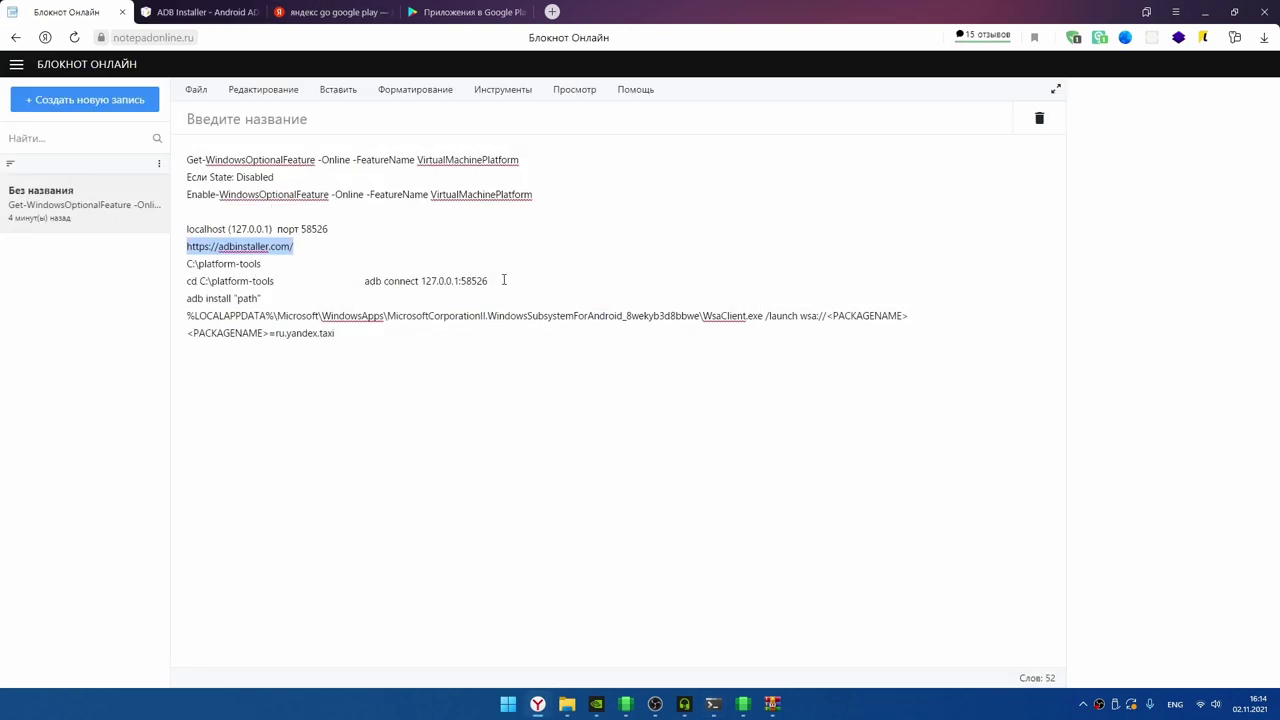
{"action": "left_click_drag", "start_coordinate": [504, 280], "coordinate": [365, 277]}
{"action": "key", "text": "ctrl+c"}
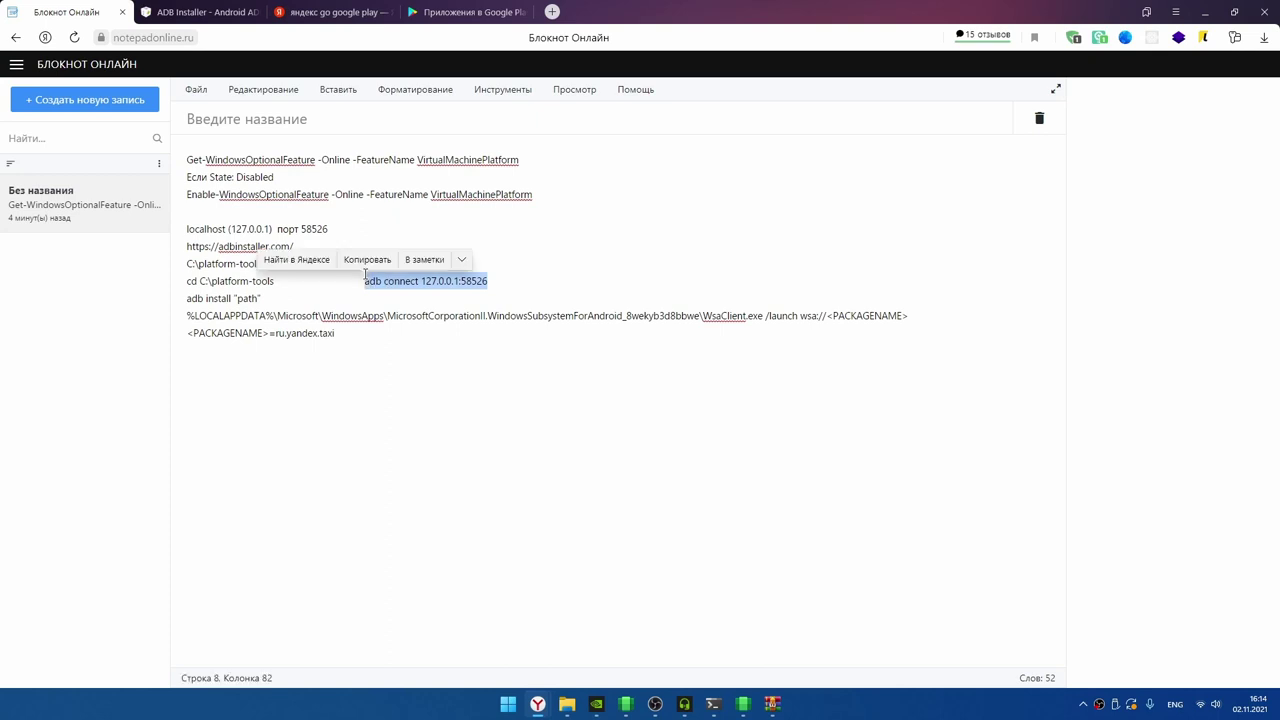
{"action": "left_click", "coordinate": [712, 702]}
{"action": "right_click", "coordinate": [615, 384]}
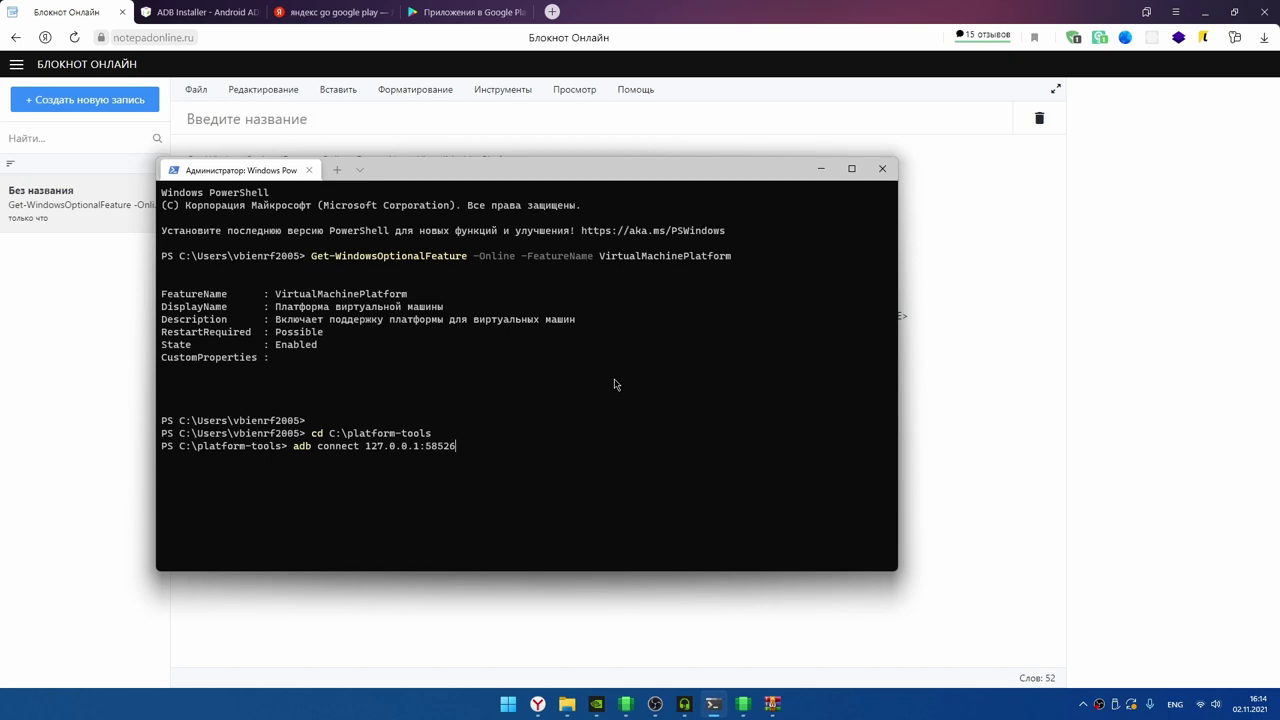
{"action": "mouse_move", "coordinate": [626, 703]}
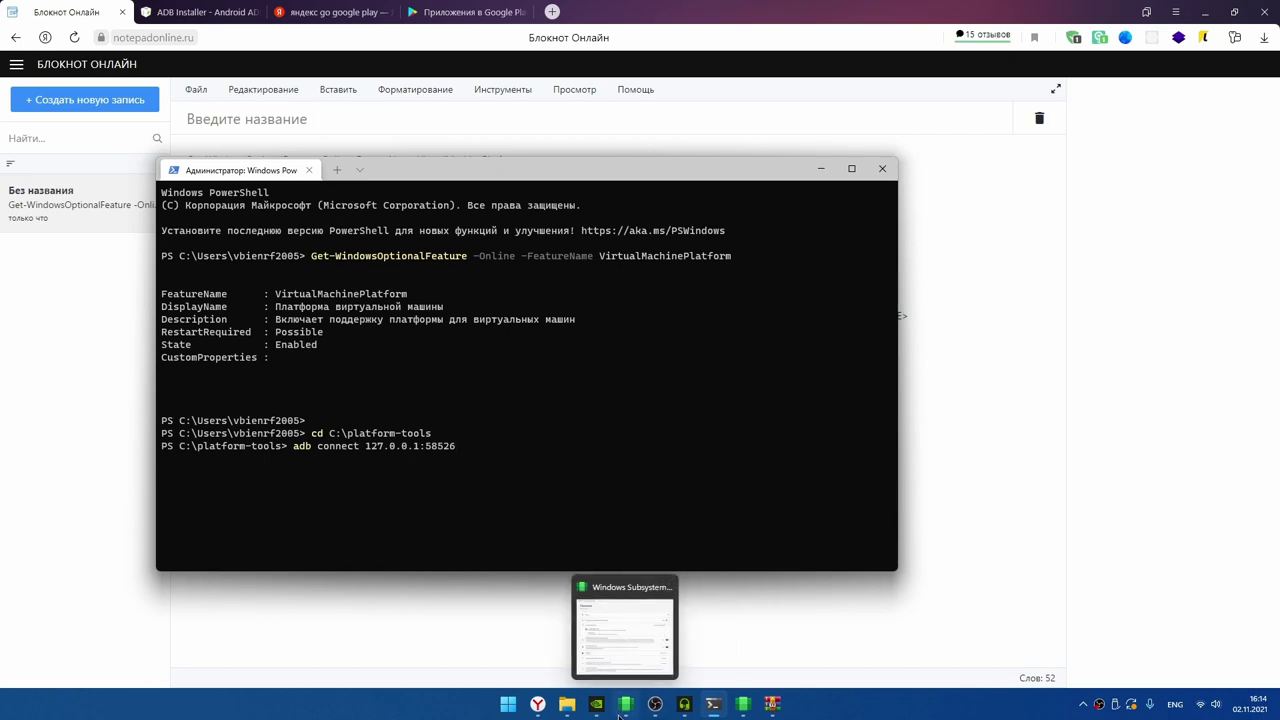
{"action": "mouse_move", "coordinate": [638, 625]}
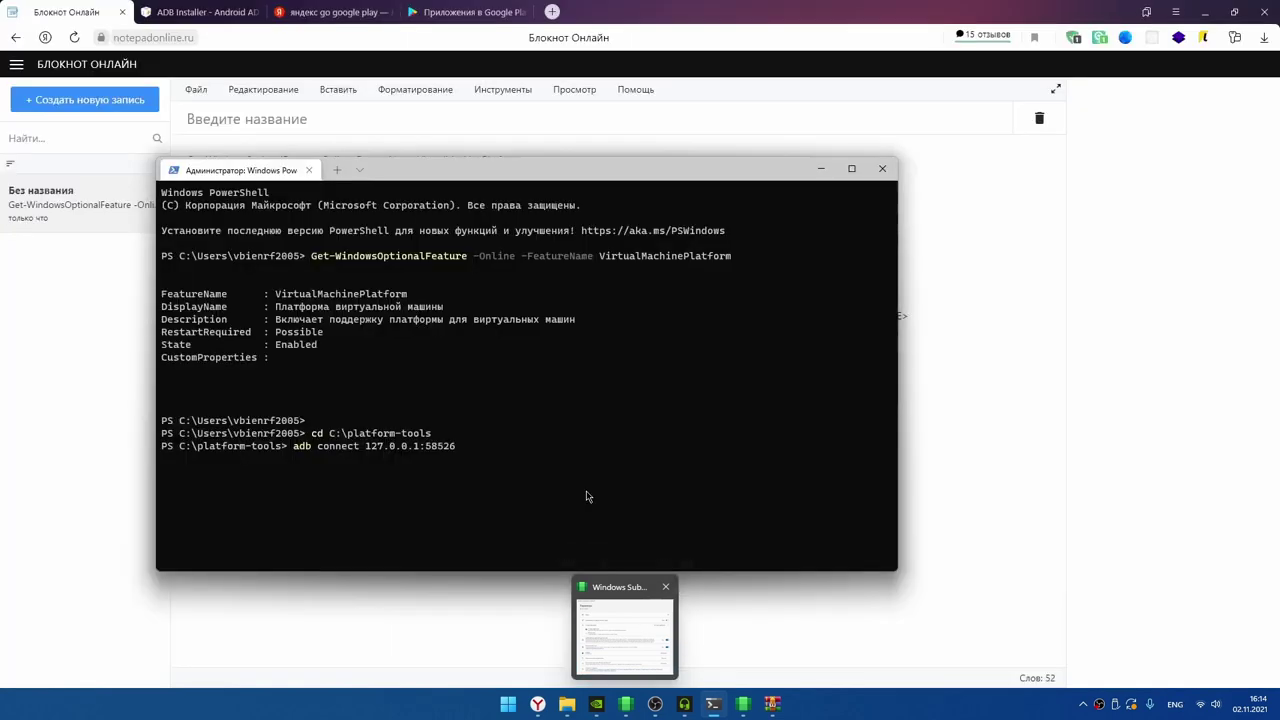
{"action": "key", "text": "Return"}
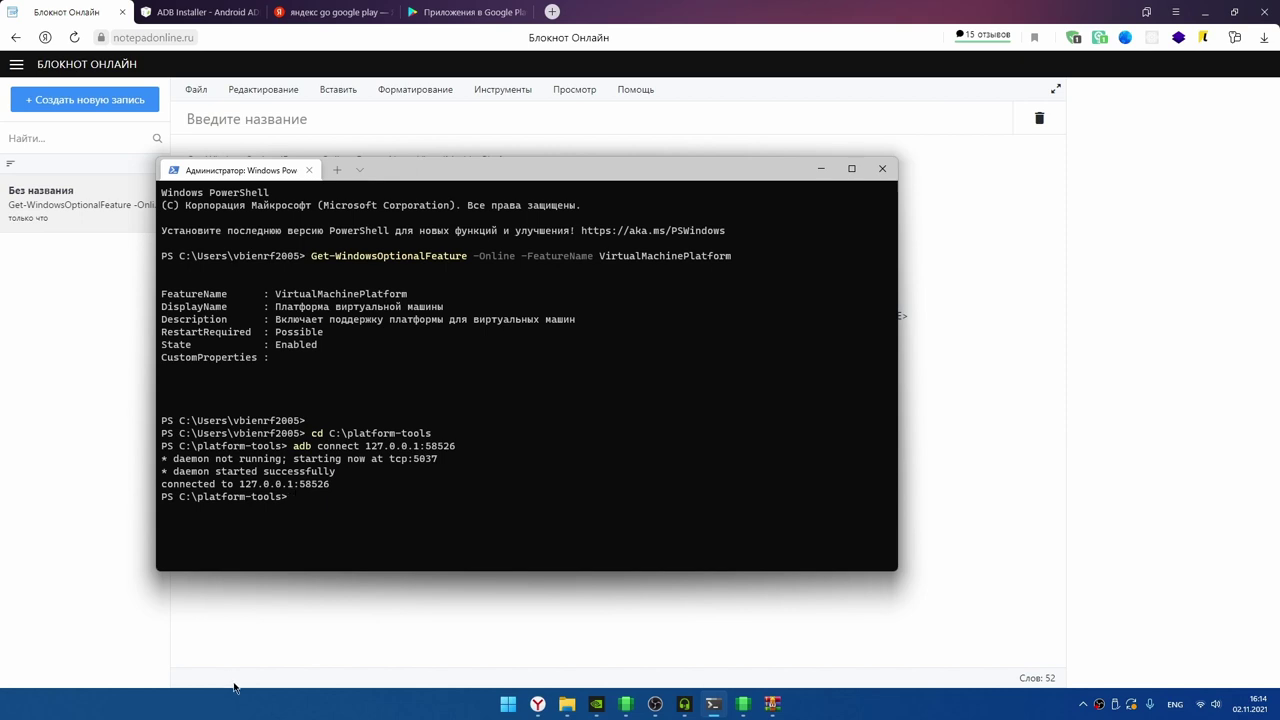
- Check the install command in the online notes and enter "adb install" at the PowerShell prompt without running it
{"action": "left_click", "coordinate": [404, 501]}
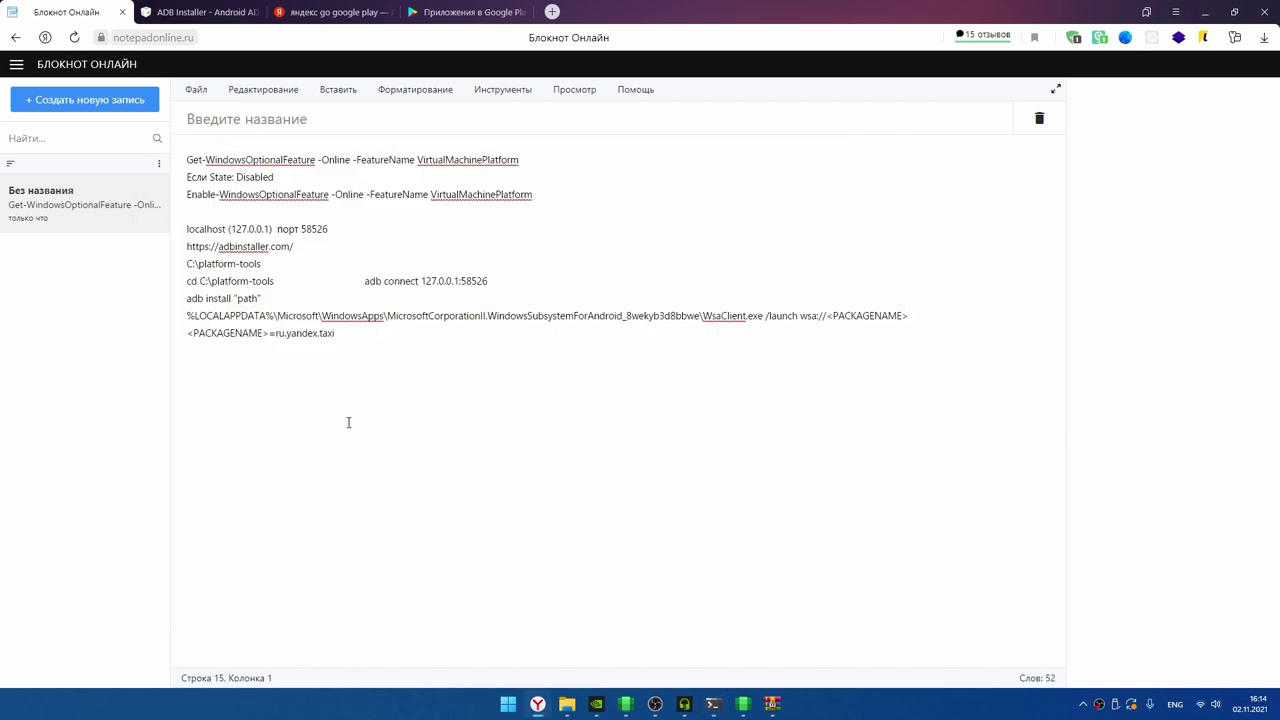
{"action": "left_click_drag", "start_coordinate": [232, 298], "coordinate": [135, 312]}
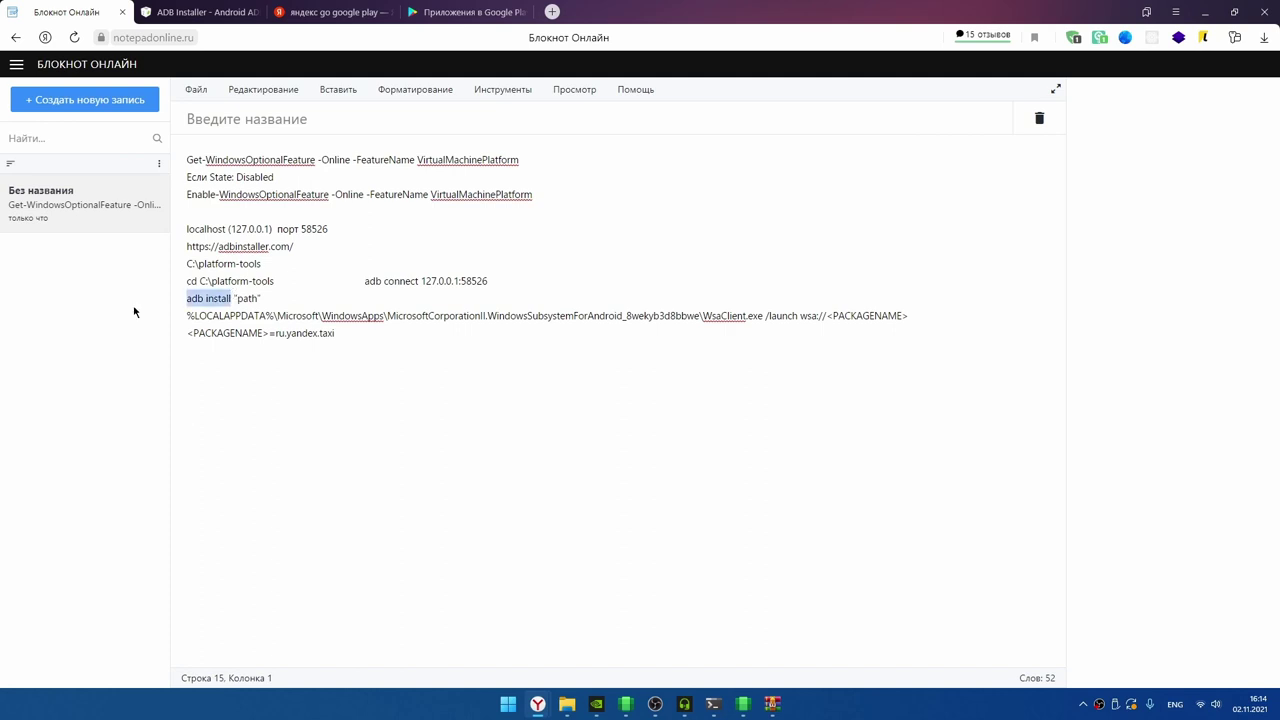
{"action": "left_click", "coordinate": [566, 704]}
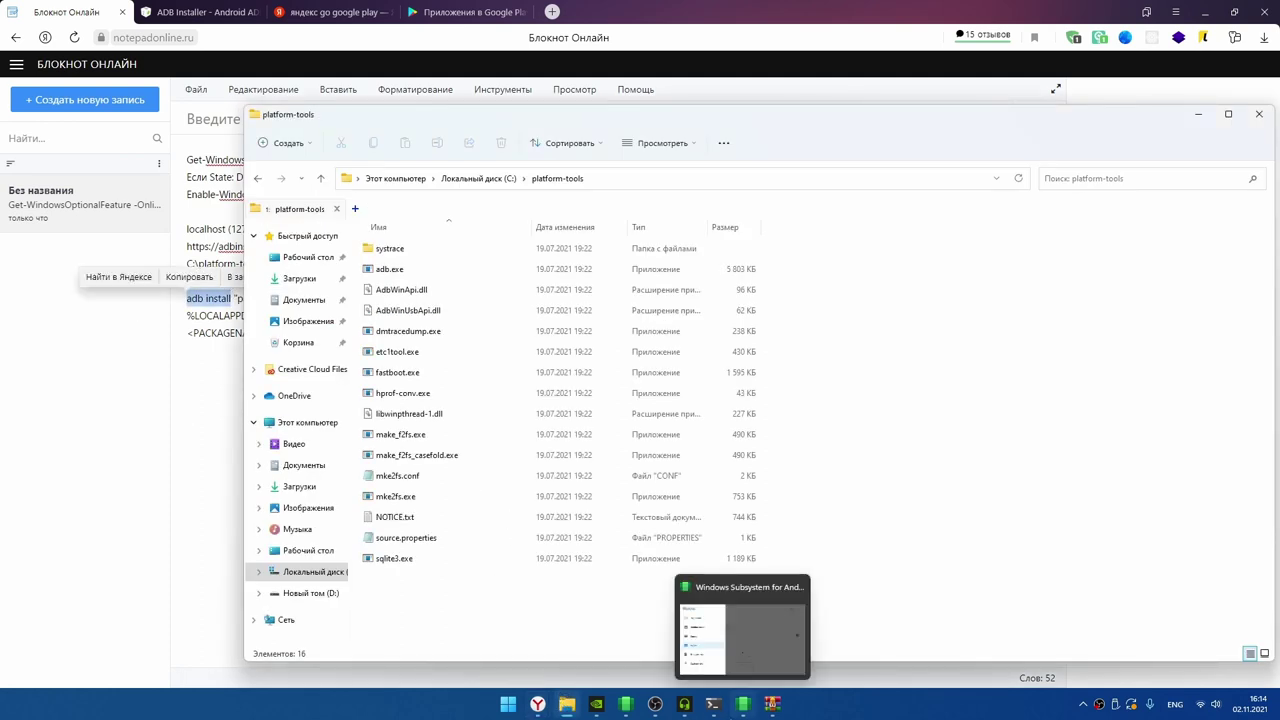
{"action": "left_click", "coordinate": [714, 712]}
{"action": "type", "text": "ad"}
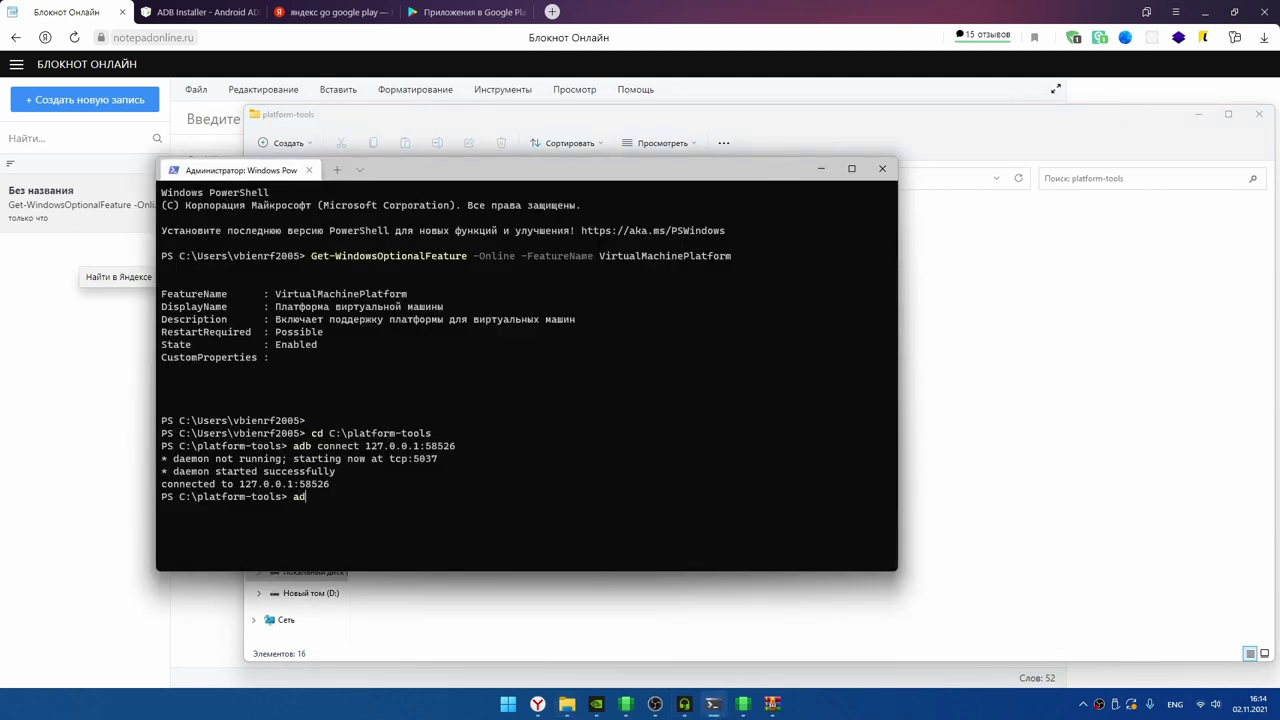
{"action": "type", "text": "b install"}
- Complete the install command with the quoted Downloads path of "Yandex Go — taxi and delivery_v4.58.2_apkpure.com.apk" and try to run it
{"action": "left_click", "coordinate": [567, 704]}
{"action": "left_click", "coordinate": [299, 279]}
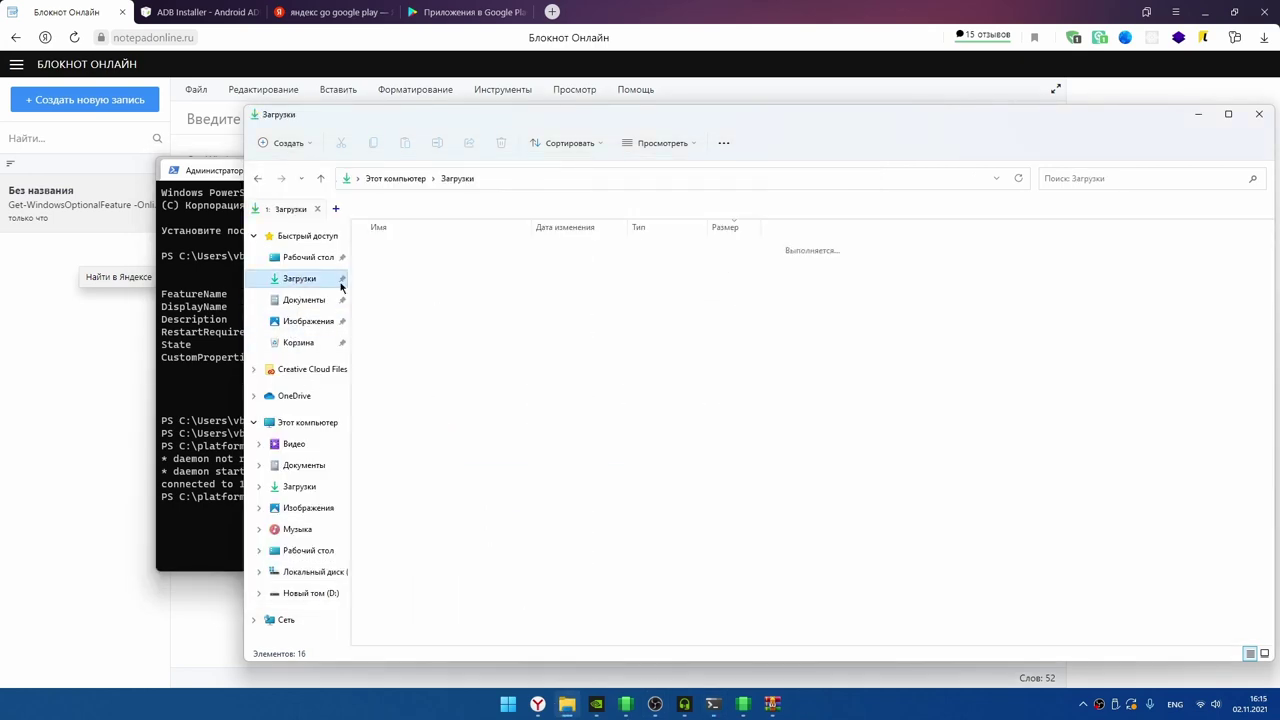
{"action": "left_click", "coordinate": [405, 268]}
{"action": "left_click", "coordinate": [214, 420]}
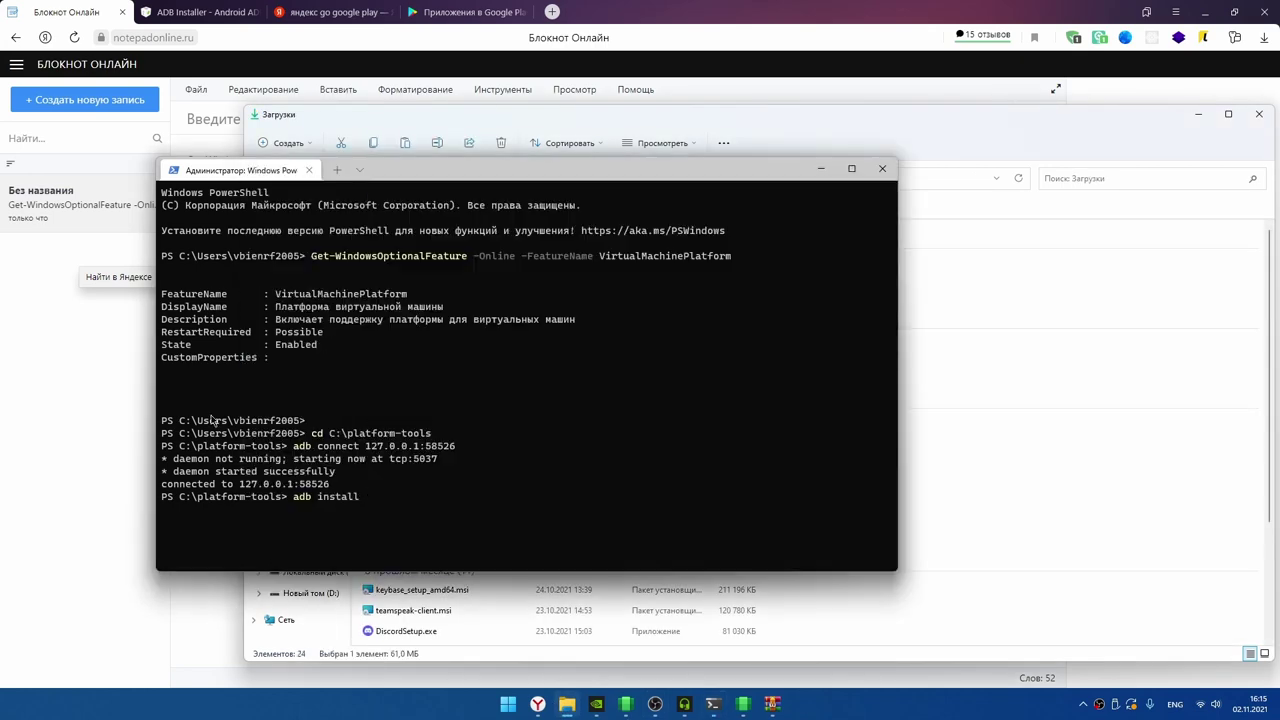
{"action": "type", "text": "\""}
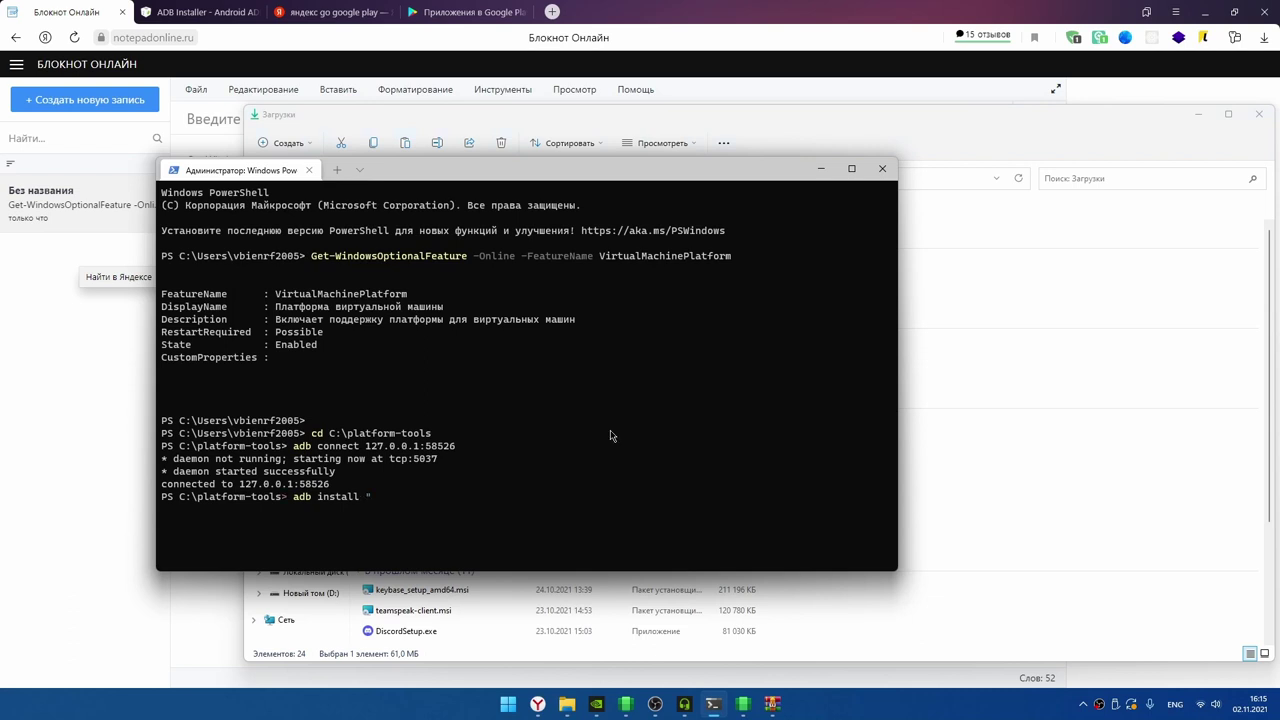
{"action": "type", "text": "C:\\Users\\vbienrf2005\\Downloads\\Yandex Go — taxi and delivery_v4.58.2_apkpure.com.apk"}
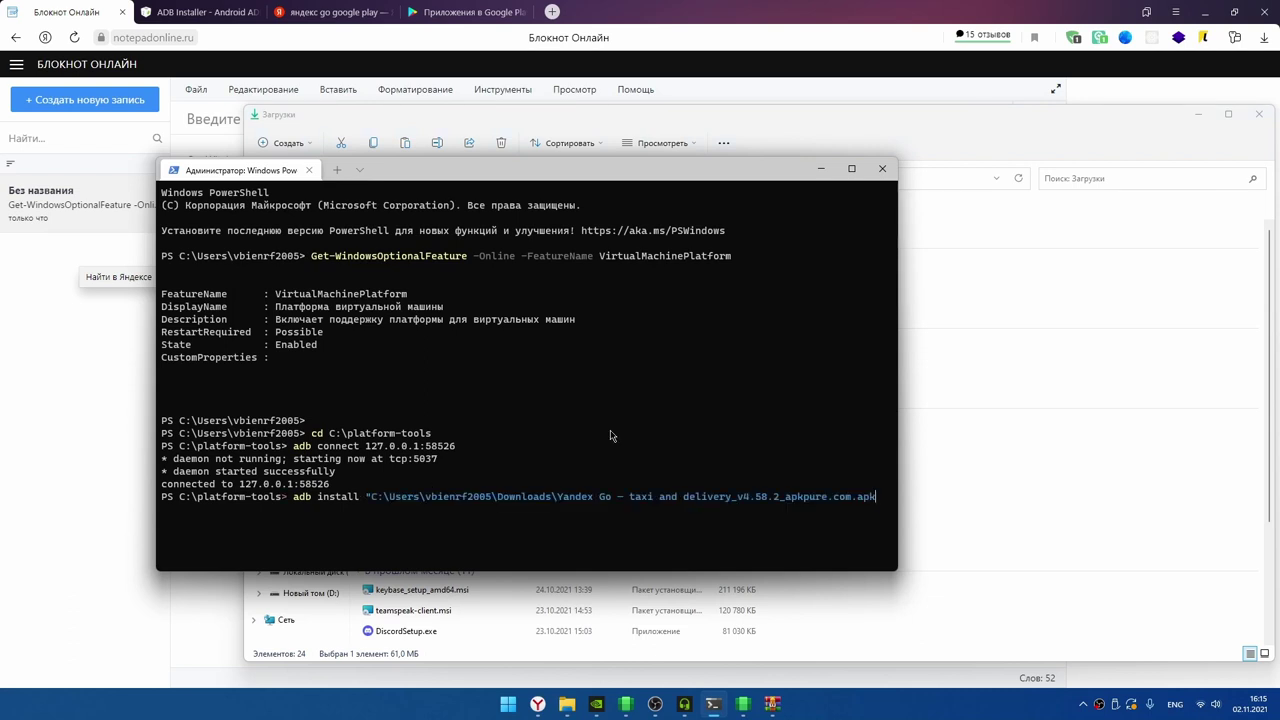
{"action": "type", "text": "\""}
{"action": "key", "text": "Return"}
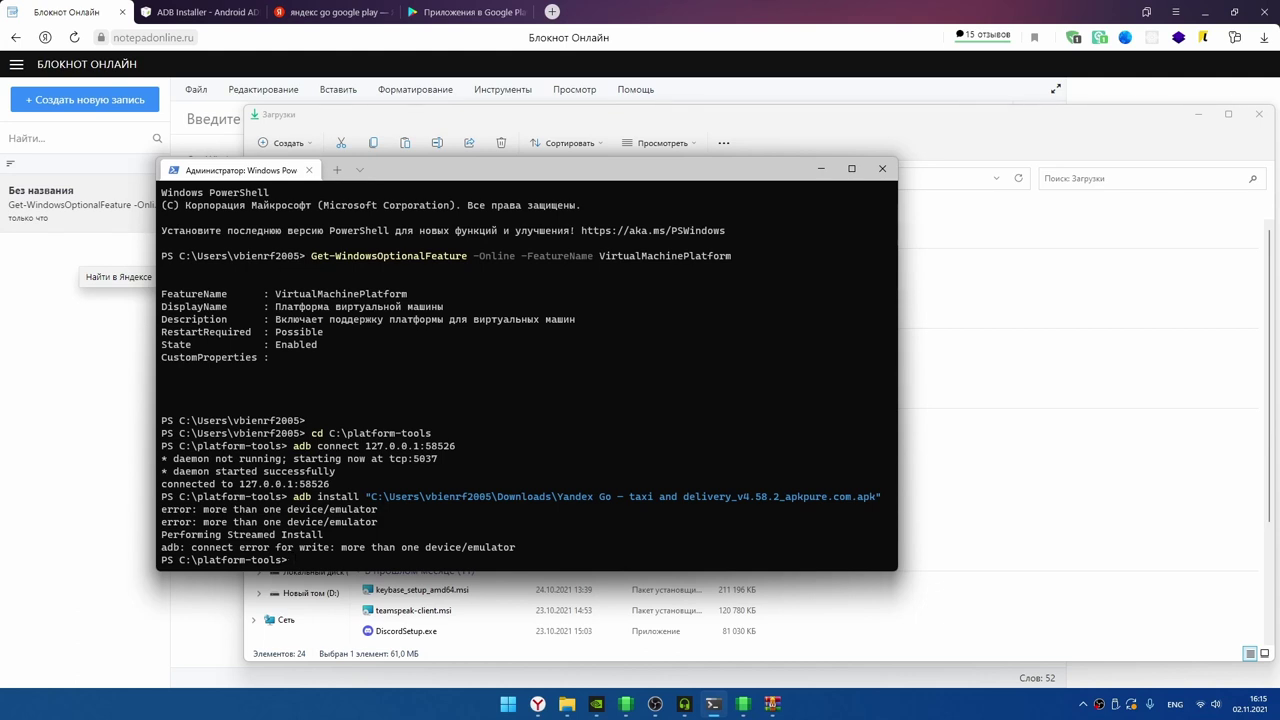
- Review the adb devices, adb kill-server and adb install commands in the PowerShell history and return to the notes
{"action": "left_click", "coordinate": [655, 704]}
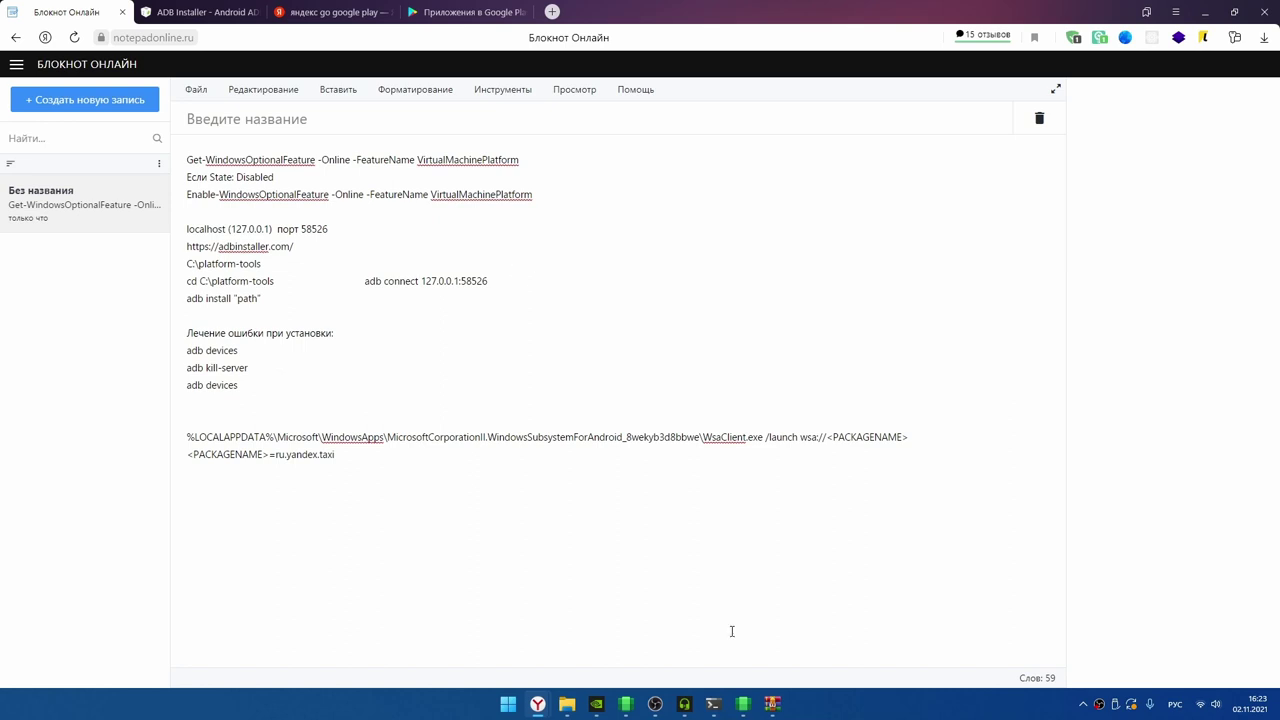
{"action": "left_click", "coordinate": [713, 703]}
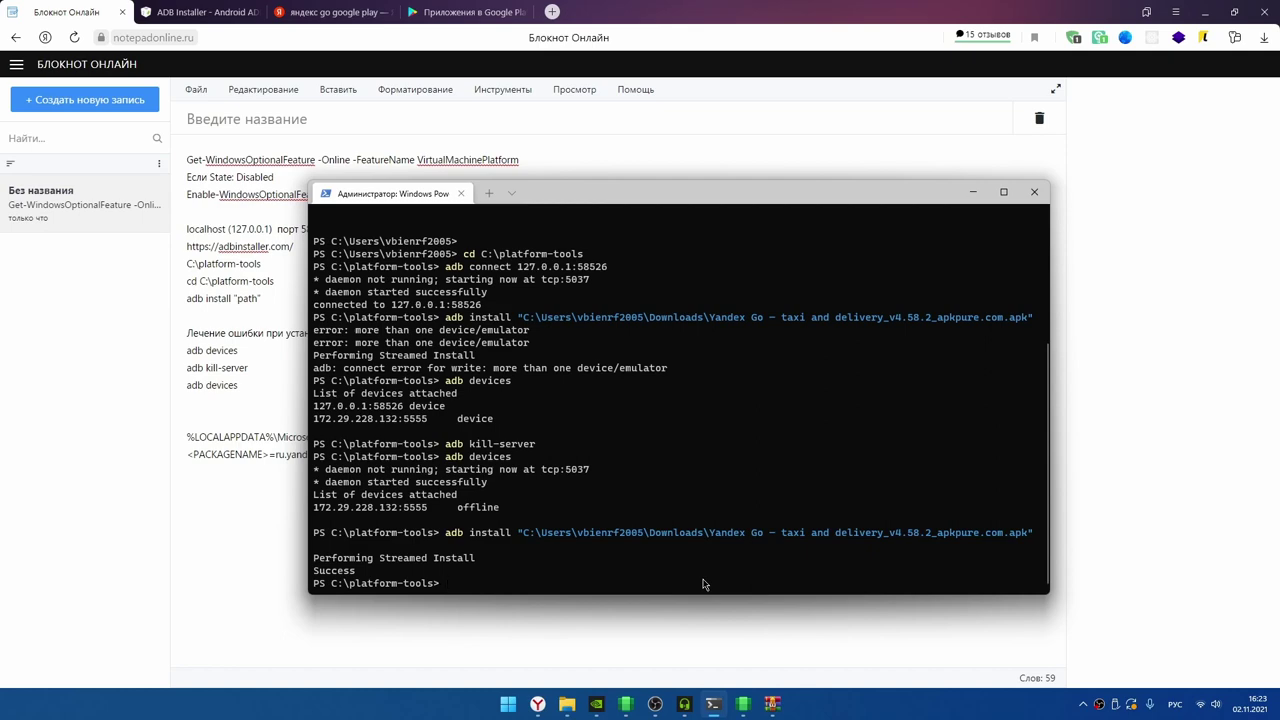
{"action": "left_click", "coordinate": [205, 458]}
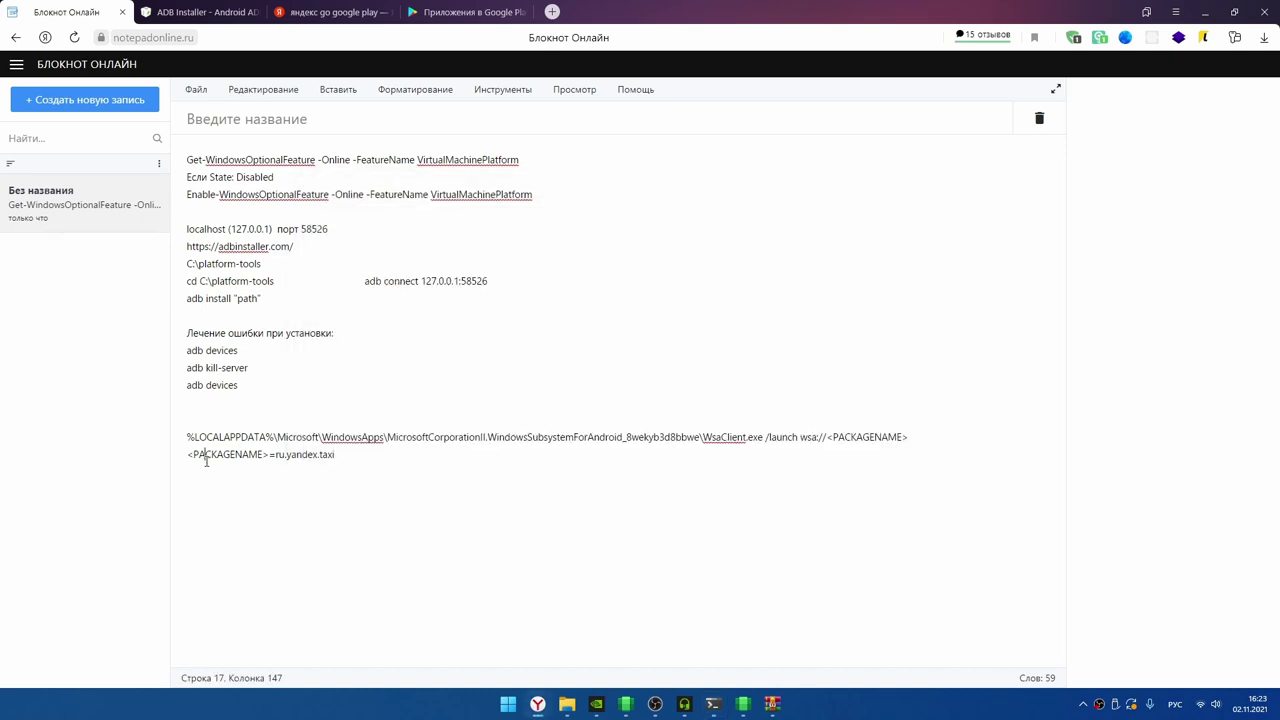
- Launch the newly installed ЯндексGo app from Windows and return to the online notes
{"action": "key", "text": "super"}
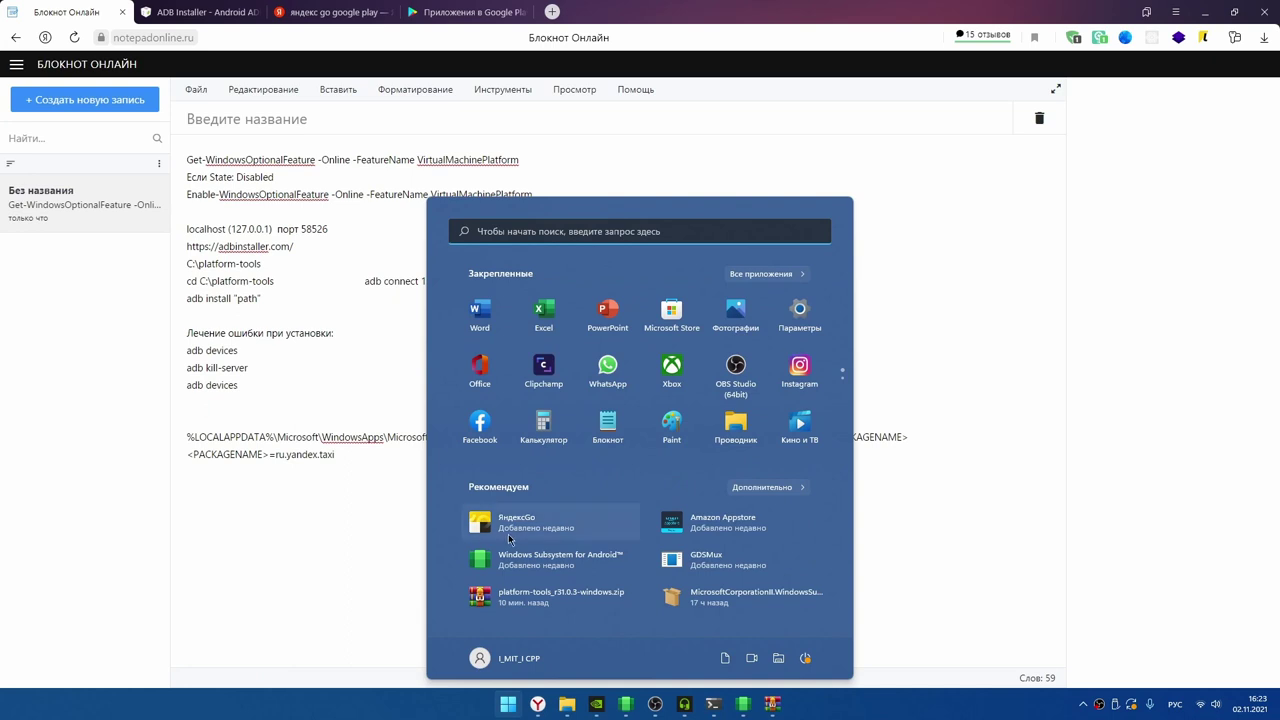
{"action": "left_click", "coordinate": [508, 538]}
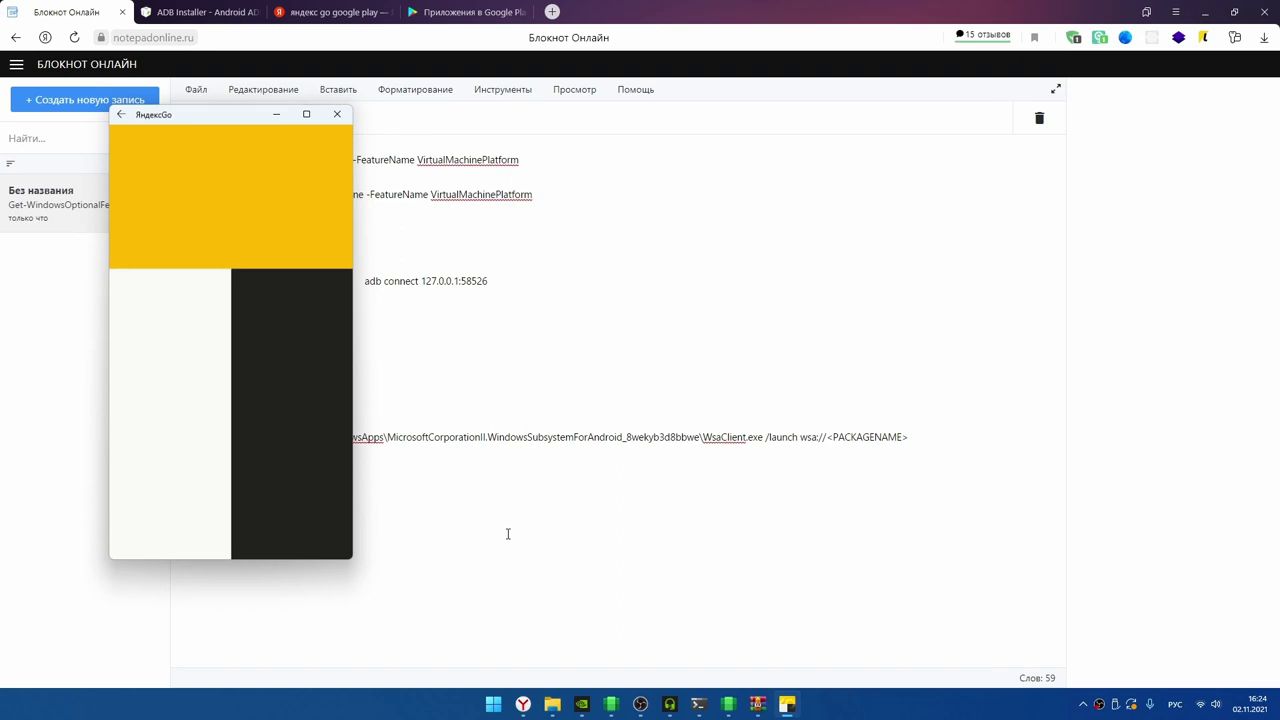
{"action": "left_click", "coordinate": [508, 534]}
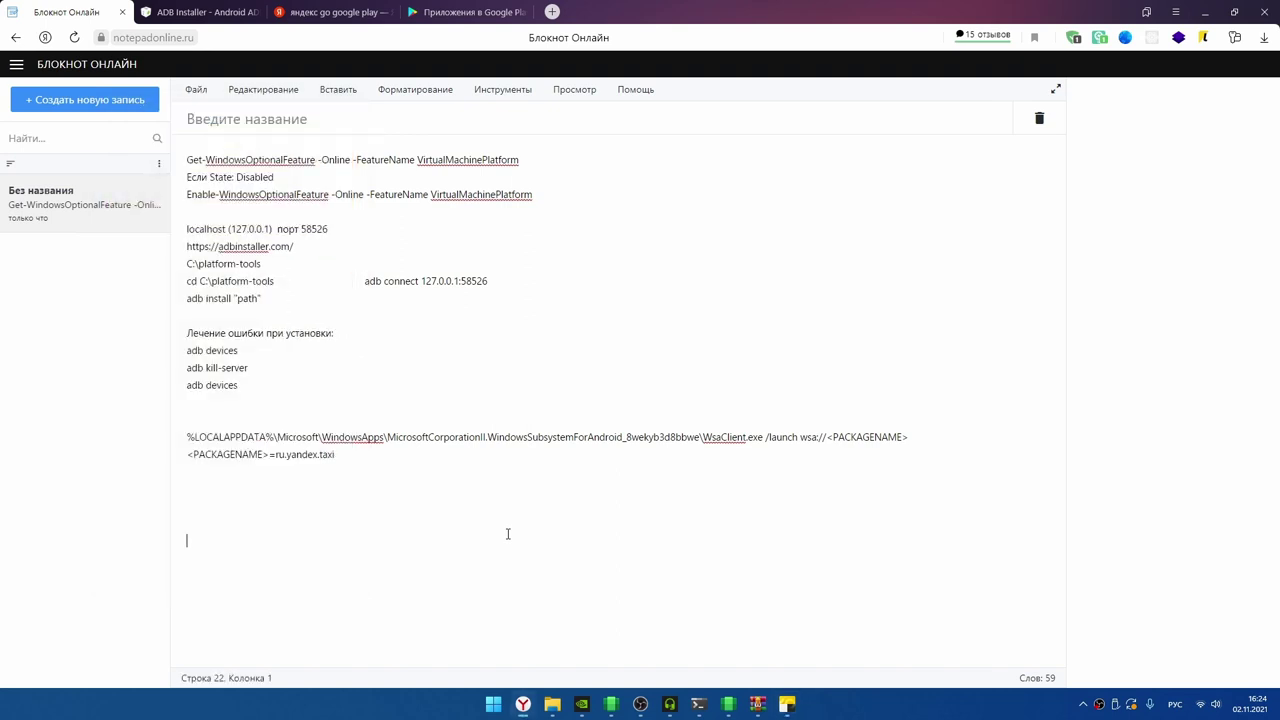
{"action": "key", "text": "super"}
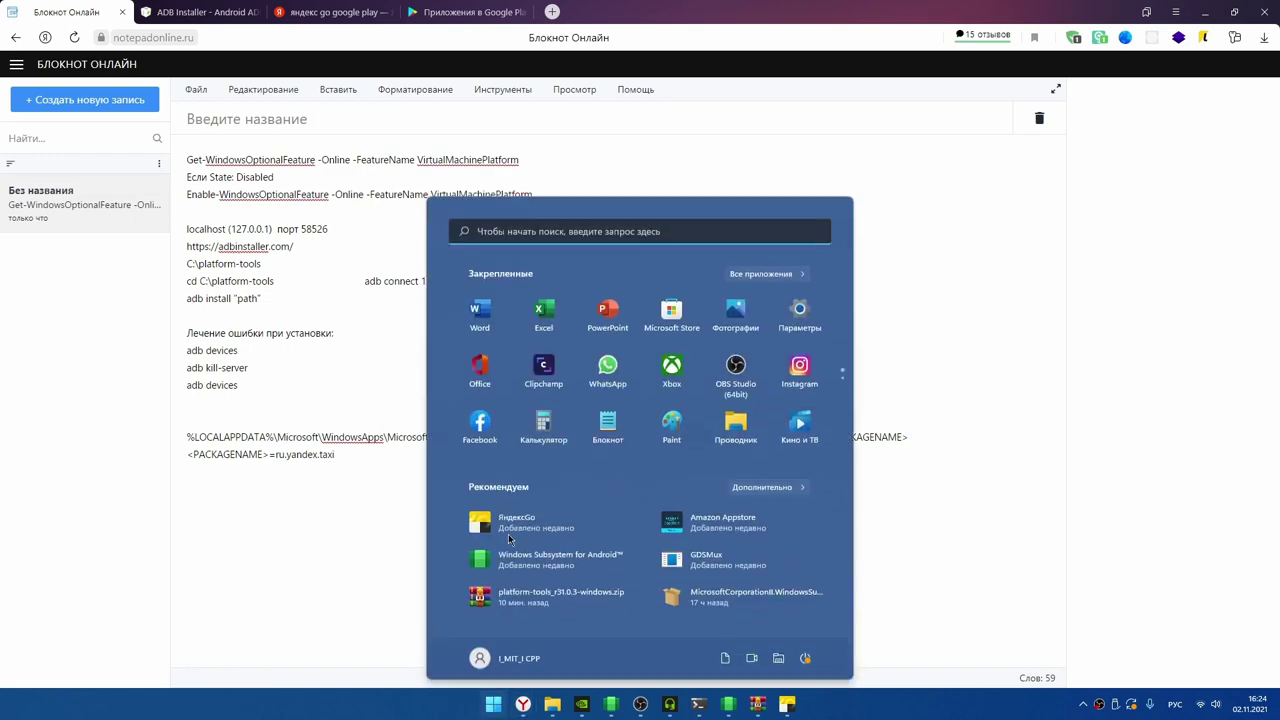
{"action": "left_click", "coordinate": [508, 530]}
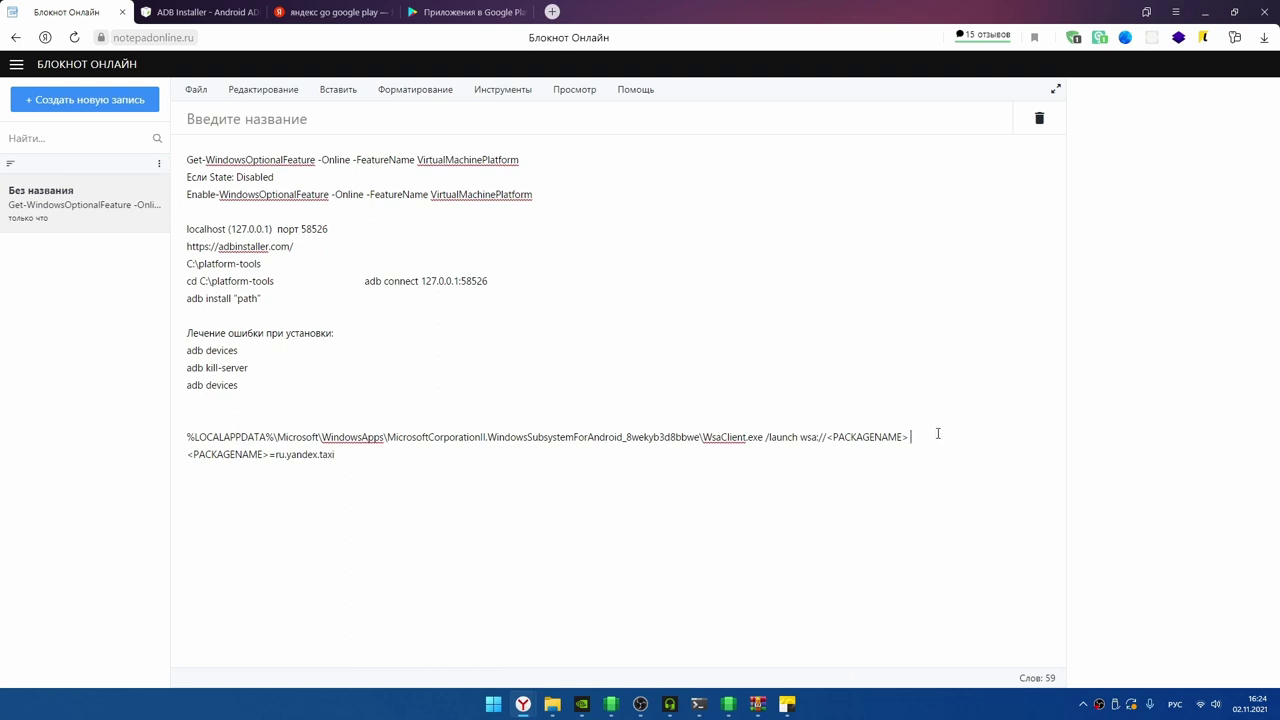
- Highlight the WsaClient.exe launch command and the package name ru.yandex.taxi in the notes to examine them
{"action": "left_click_drag", "start_coordinate": [937, 435], "coordinate": [177, 438]}
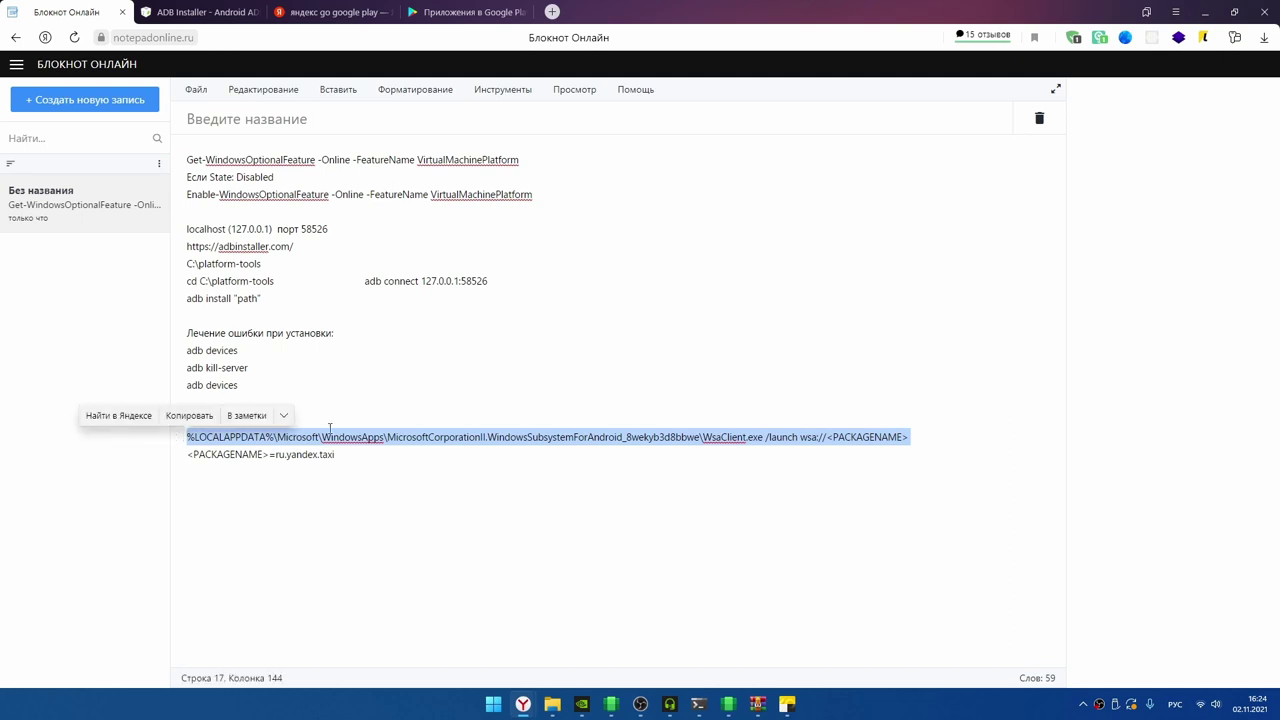
{"action": "left_click", "coordinate": [946, 490]}
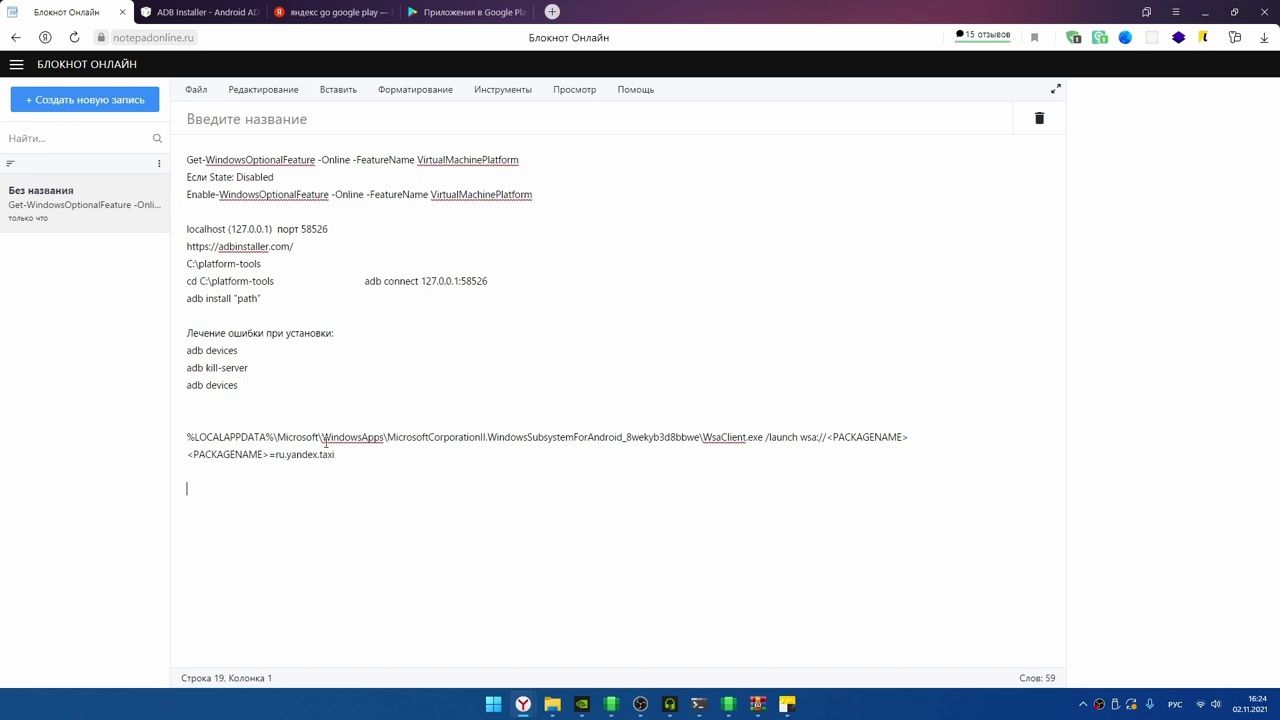
{"action": "left_click_drag", "start_coordinate": [346, 456], "coordinate": [269, 455]}
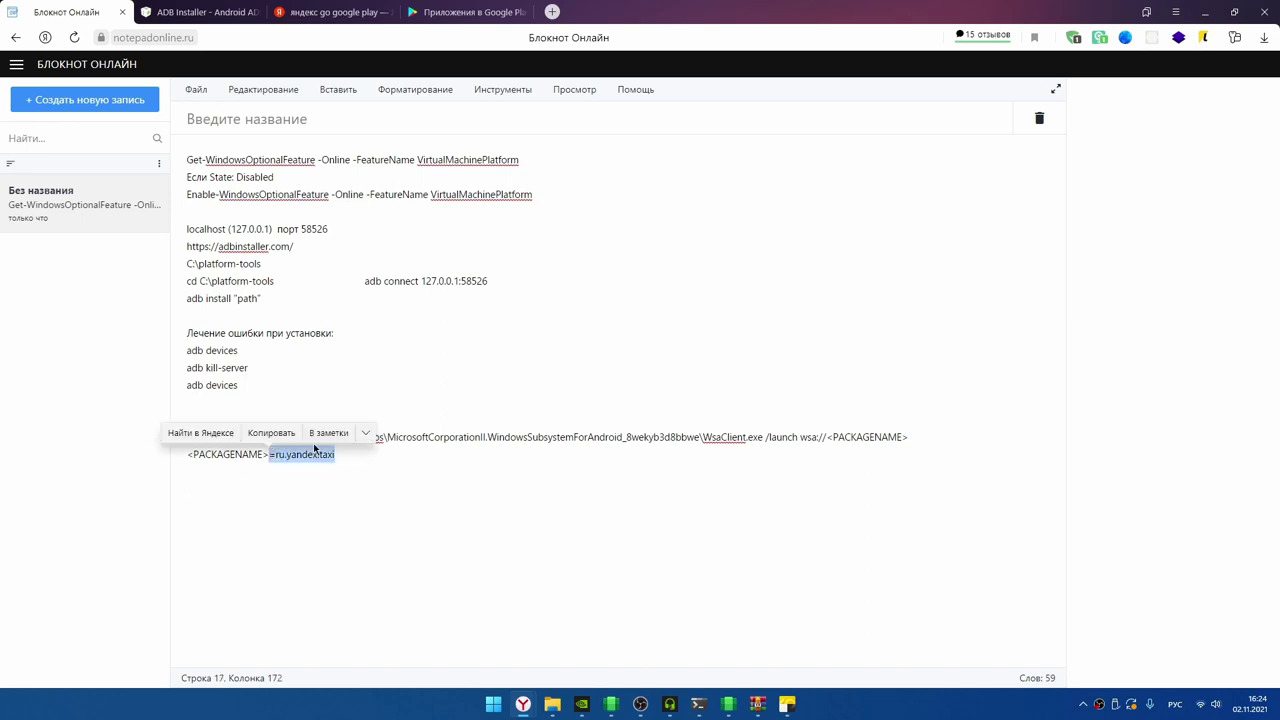
- Search Yandex for "apkpure google play" and open the APKPure page of Google Play Store for Android
{"action": "left_click", "coordinate": [364, 10]}
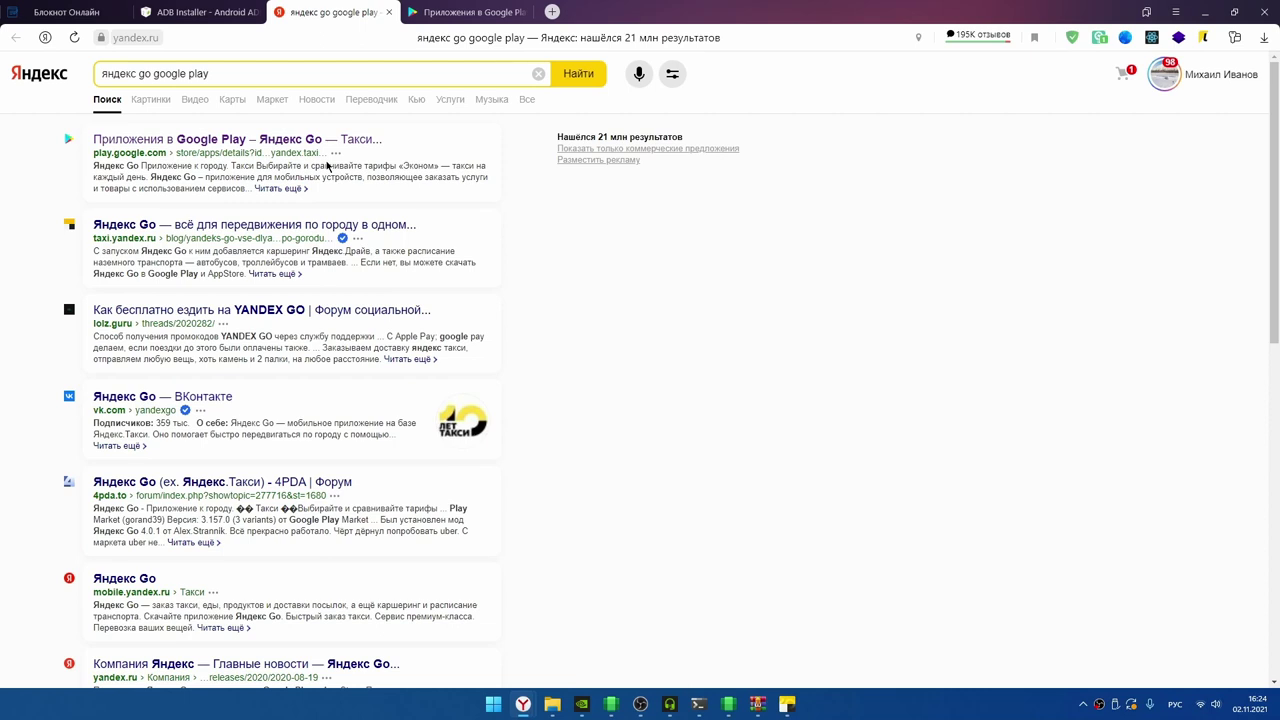
{"action": "left_click_drag", "start_coordinate": [357, 76], "coordinate": [90, 85]}
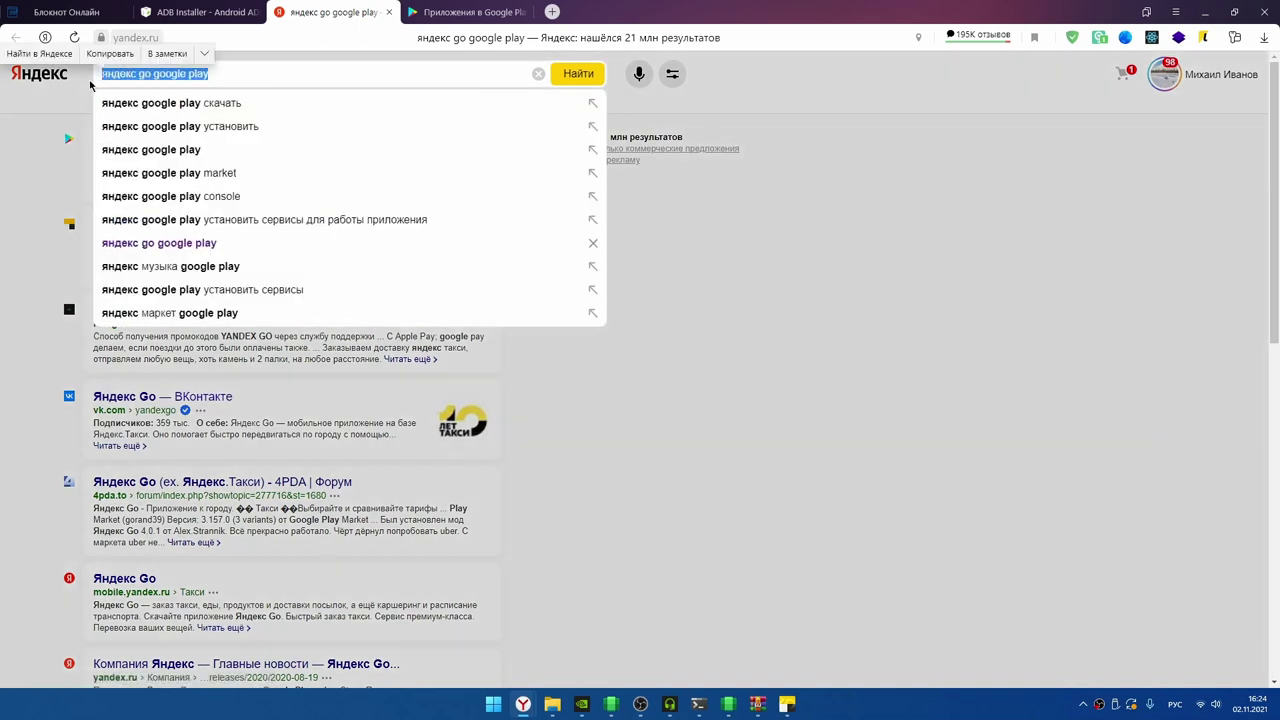
{"action": "type", "text": "фзлз"}
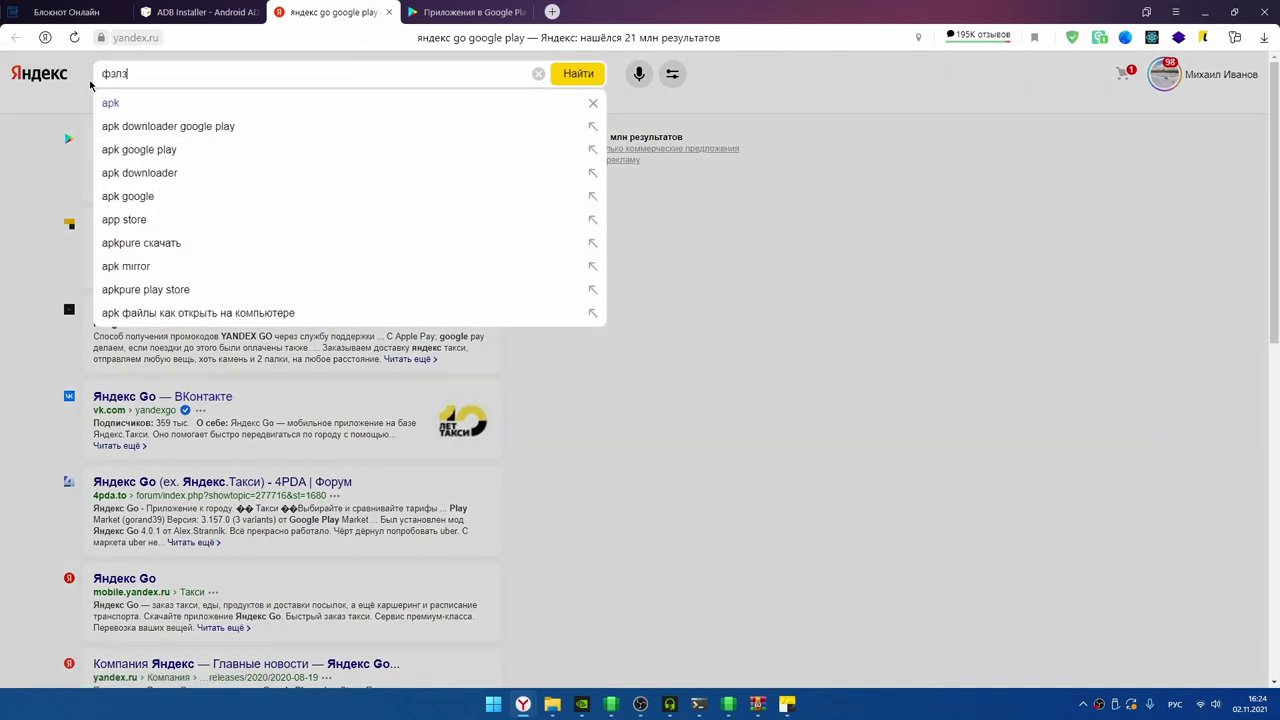
{"action": "type", "text": "гку"}
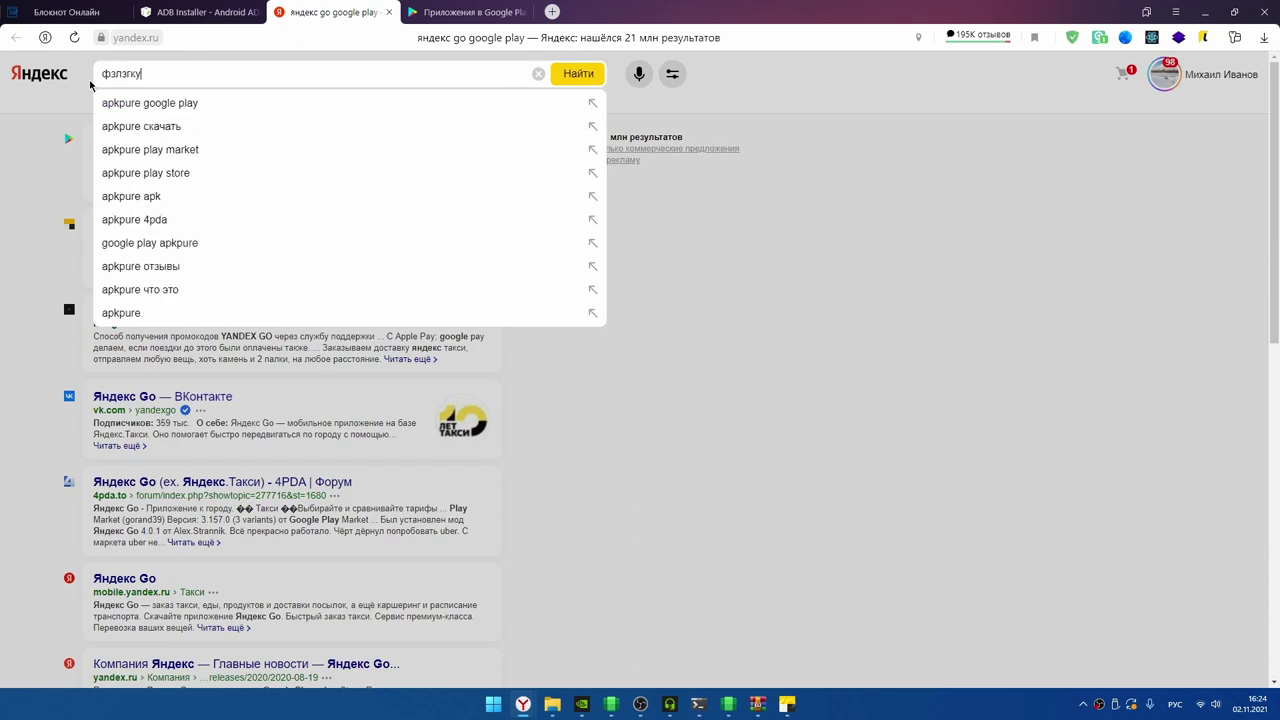
{"action": "left_click", "coordinate": [162, 102]}
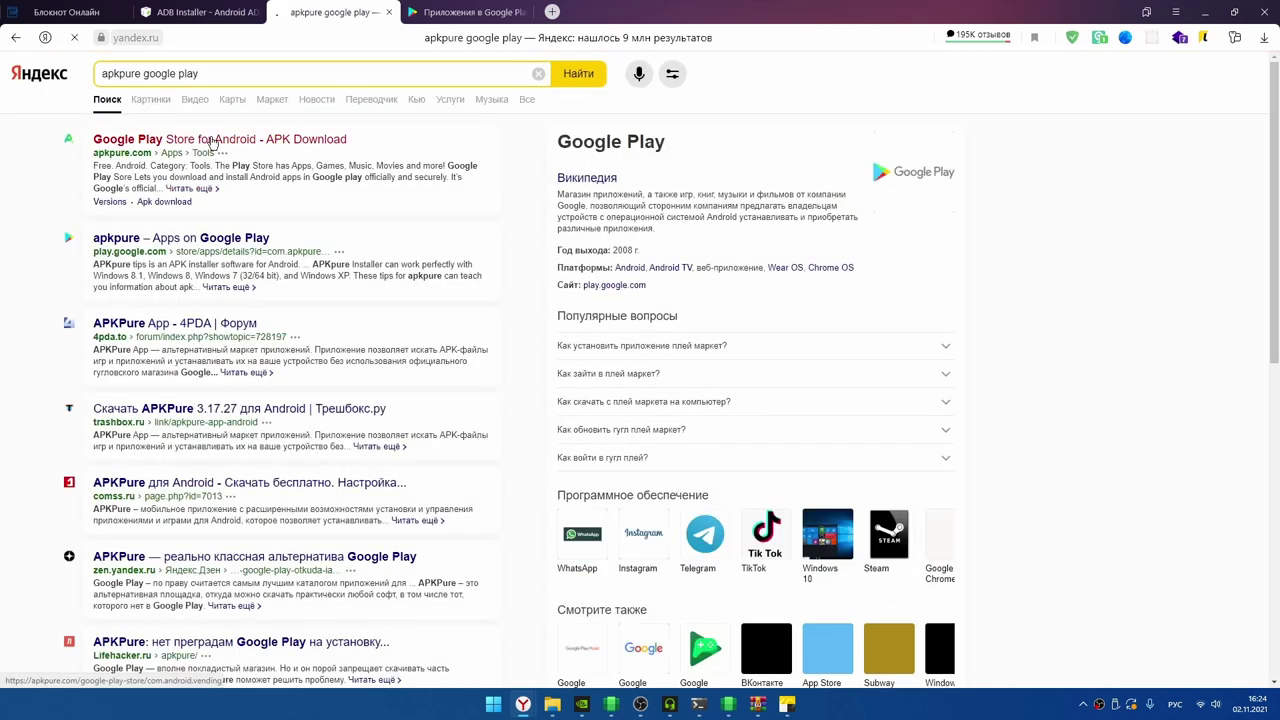
{"action": "left_click", "coordinate": [211, 141]}
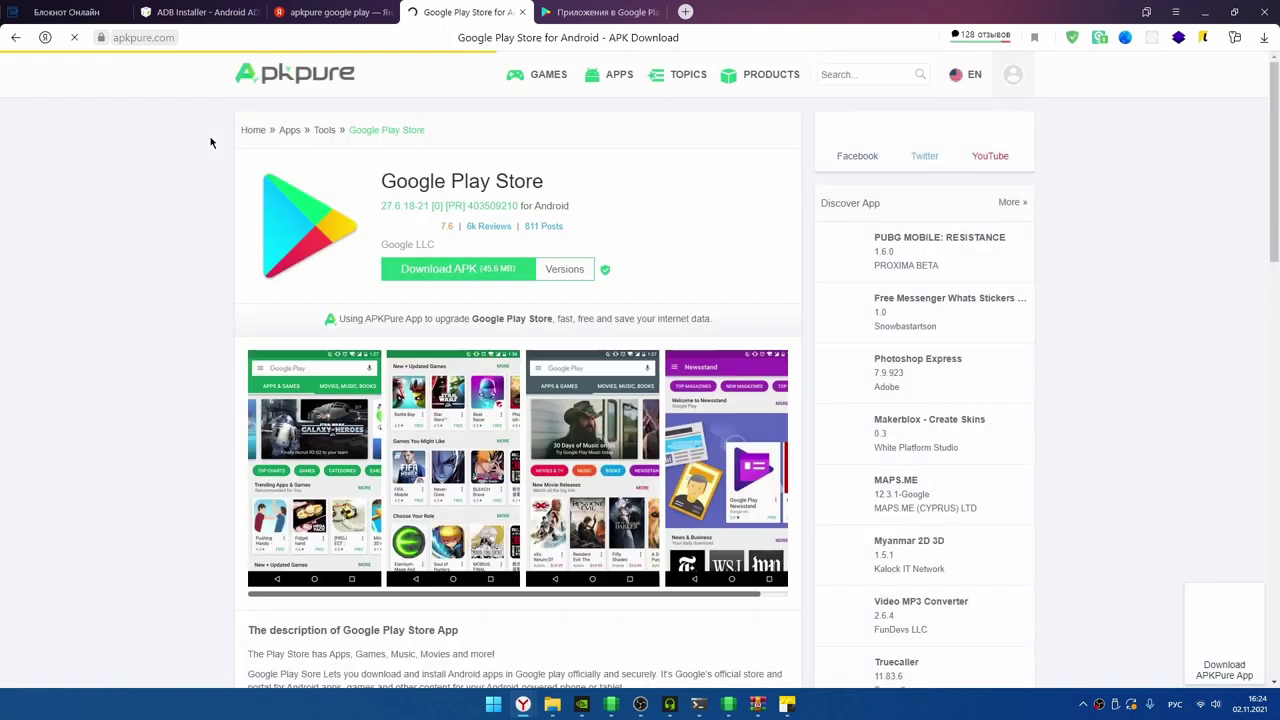
- Show the full address of the APKPure page and select the package name com.android.vending in it
{"action": "left_click", "coordinate": [523, 37]}
{"action": "left_click", "coordinate": [523, 37]}
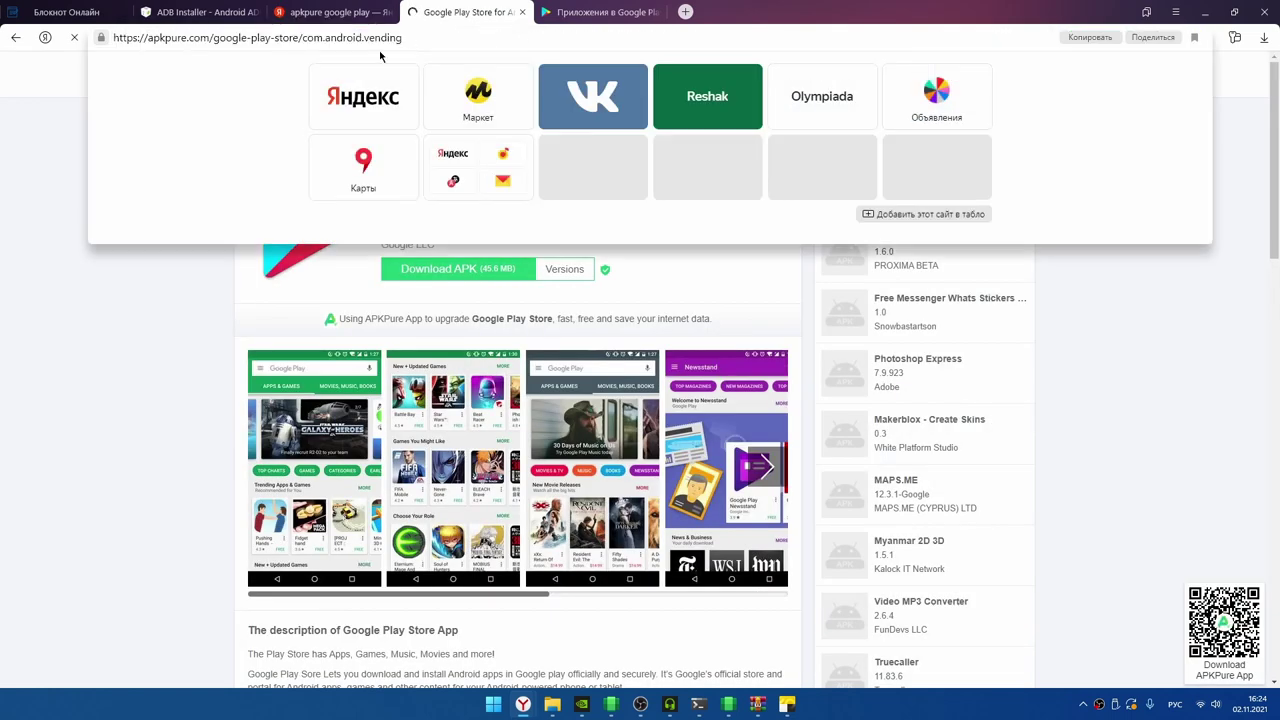
{"action": "left_click_drag", "start_coordinate": [410, 31], "coordinate": [290, 45]}
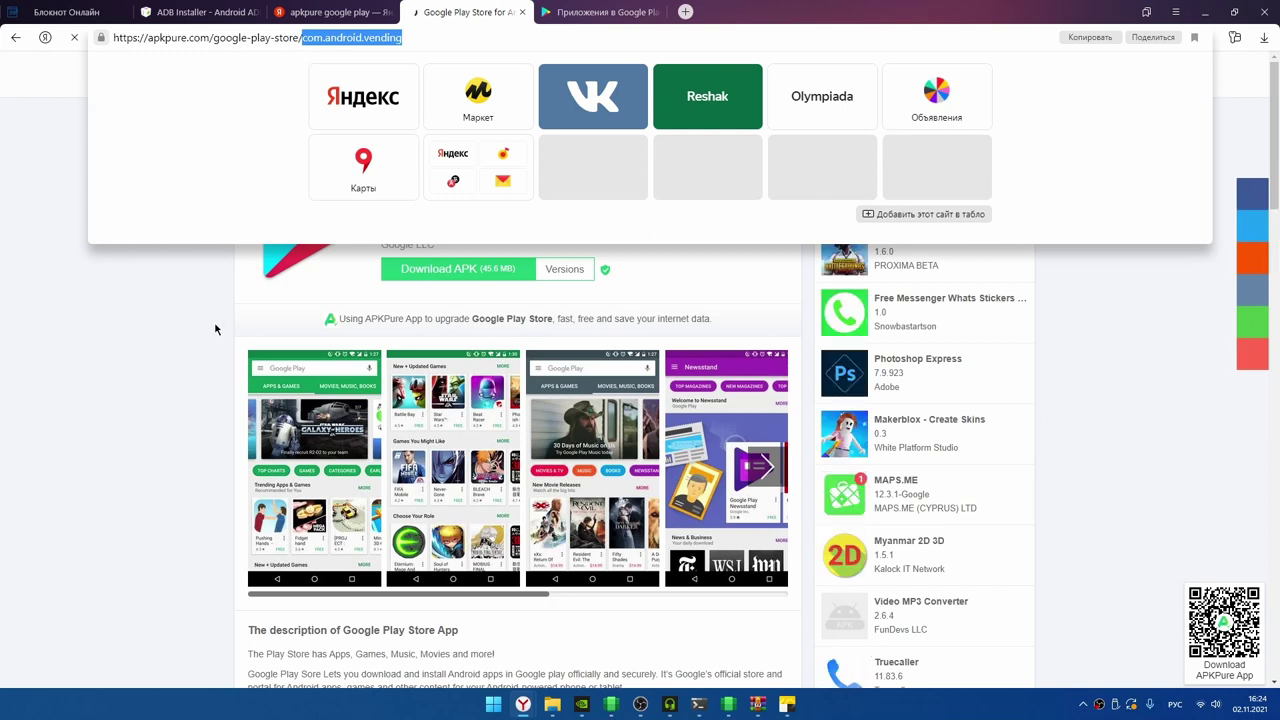
- Show the full Google Play address of Яндекс Go and copy the package name ru.yandex.taxi from it
{"action": "left_click", "coordinate": [277, 323]}
{"action": "left_click", "coordinate": [600, 12]}
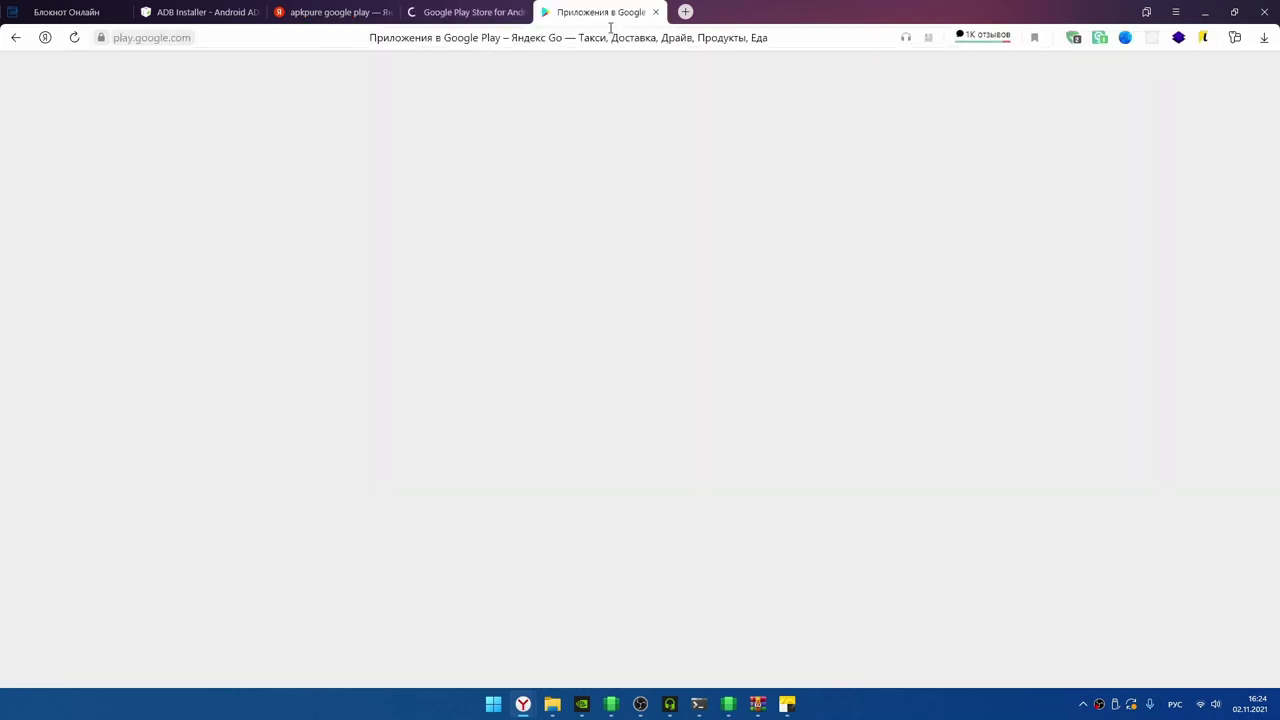
{"action": "left_click", "coordinate": [610, 30]}
{"action": "left_click", "coordinate": [399, 40]}
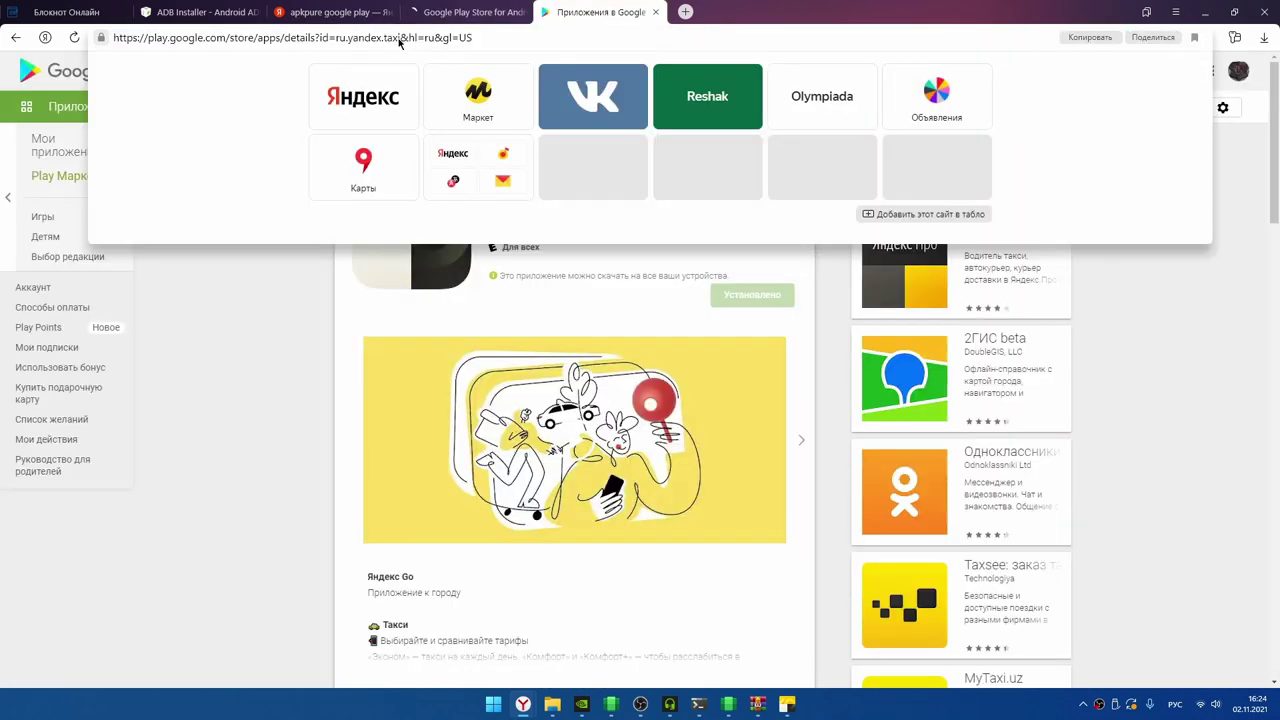
{"action": "mouse_move", "coordinate": [397, 37]}
{"action": "left_mouse_down"}
{"action": "mouse_move", "coordinate": [334, 38]}
{"action": "mouse_move", "coordinate": [402, 40]}
{"action": "left_mouse_up"}
{"action": "key", "text": "ctrl+c"}
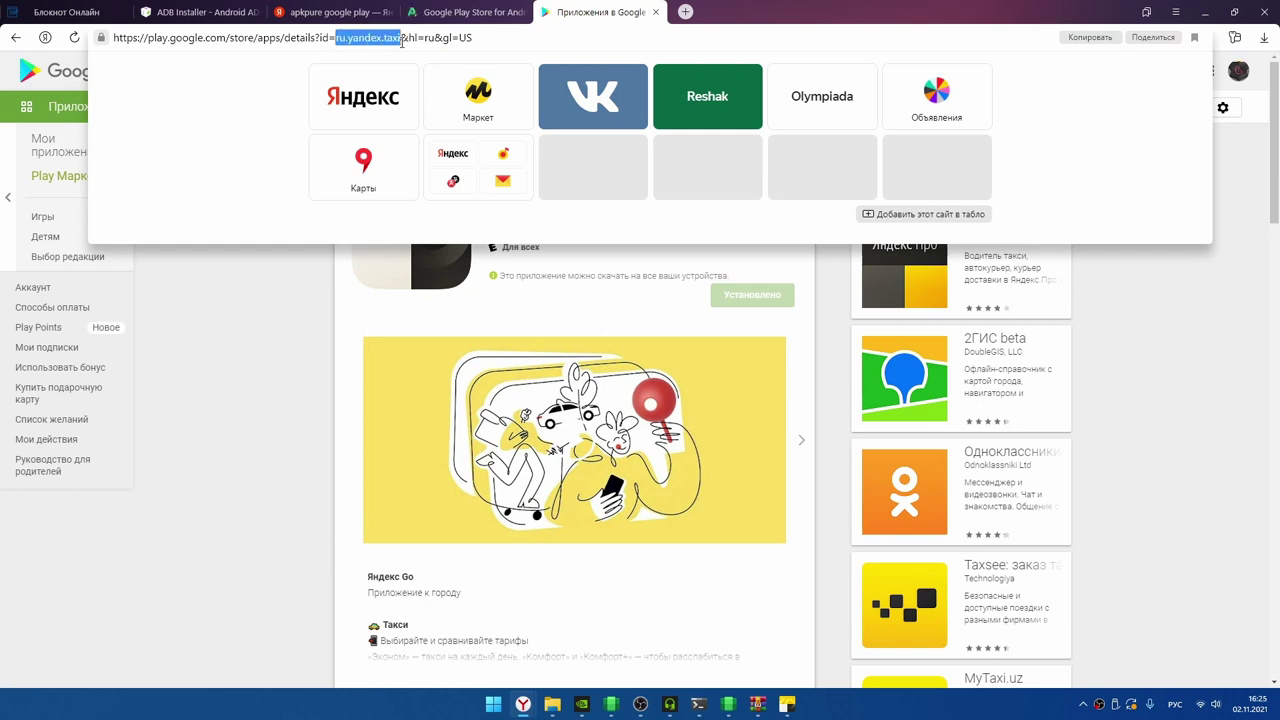
- Open the APKPure page with ru.yandex.taxi as the package name in the address, and select that name in the resulting address
{"action": "left_click", "coordinate": [465, 12]}
{"action": "left_click", "coordinate": [460, 37]}
{"action": "left_click_drag", "start_coordinate": [402, 38], "coordinate": [305, 30]}
{"action": "key", "text": "ctrl+v"}
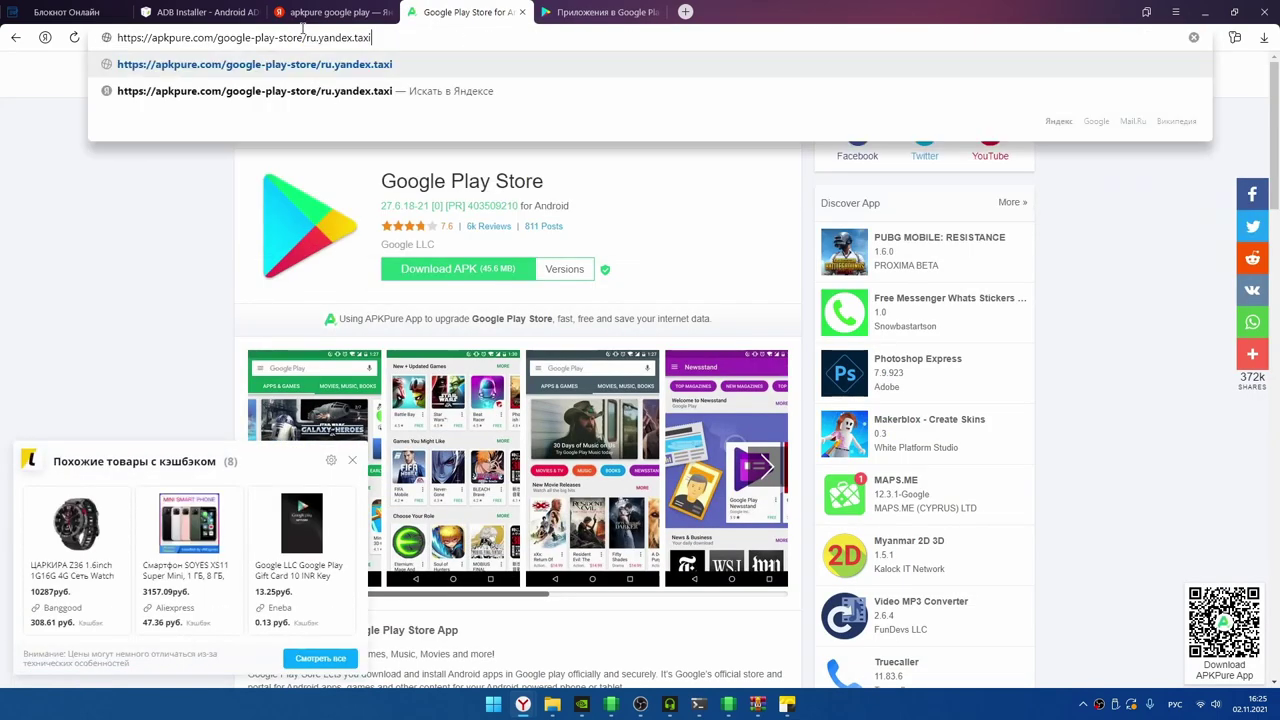
{"action": "key", "text": "Return"}
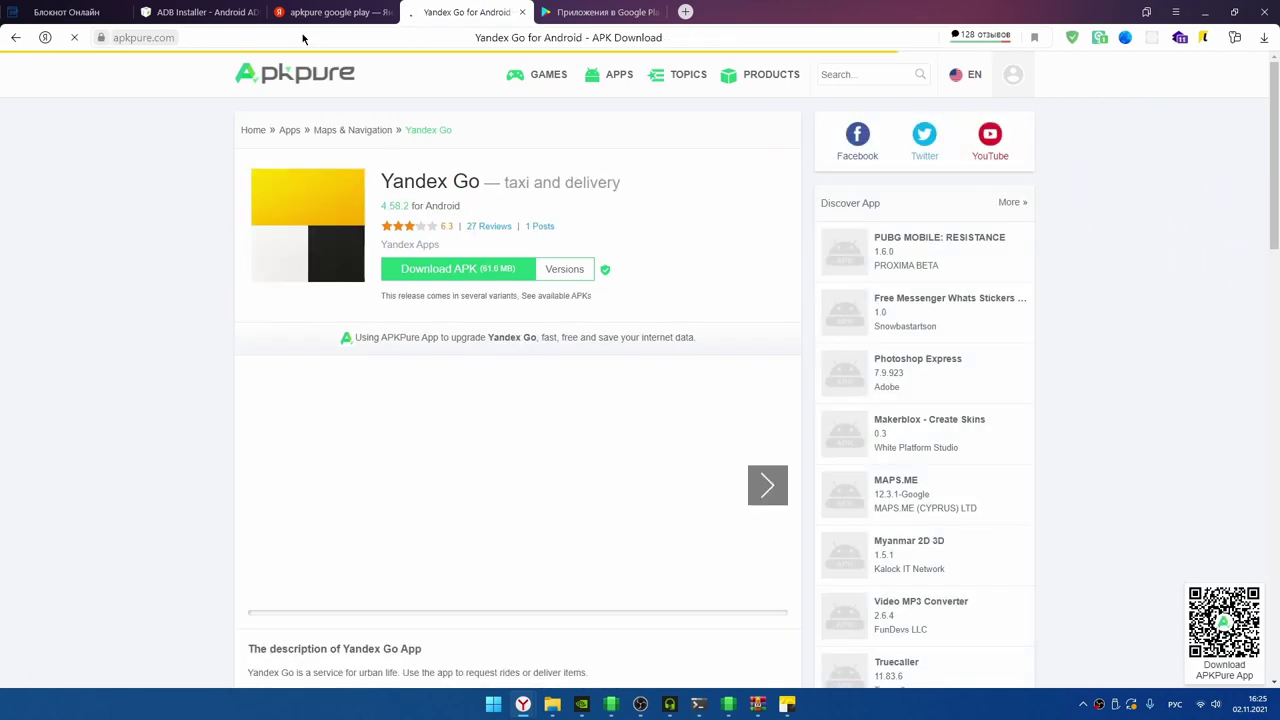
{"action": "left_click", "coordinate": [472, 37]}
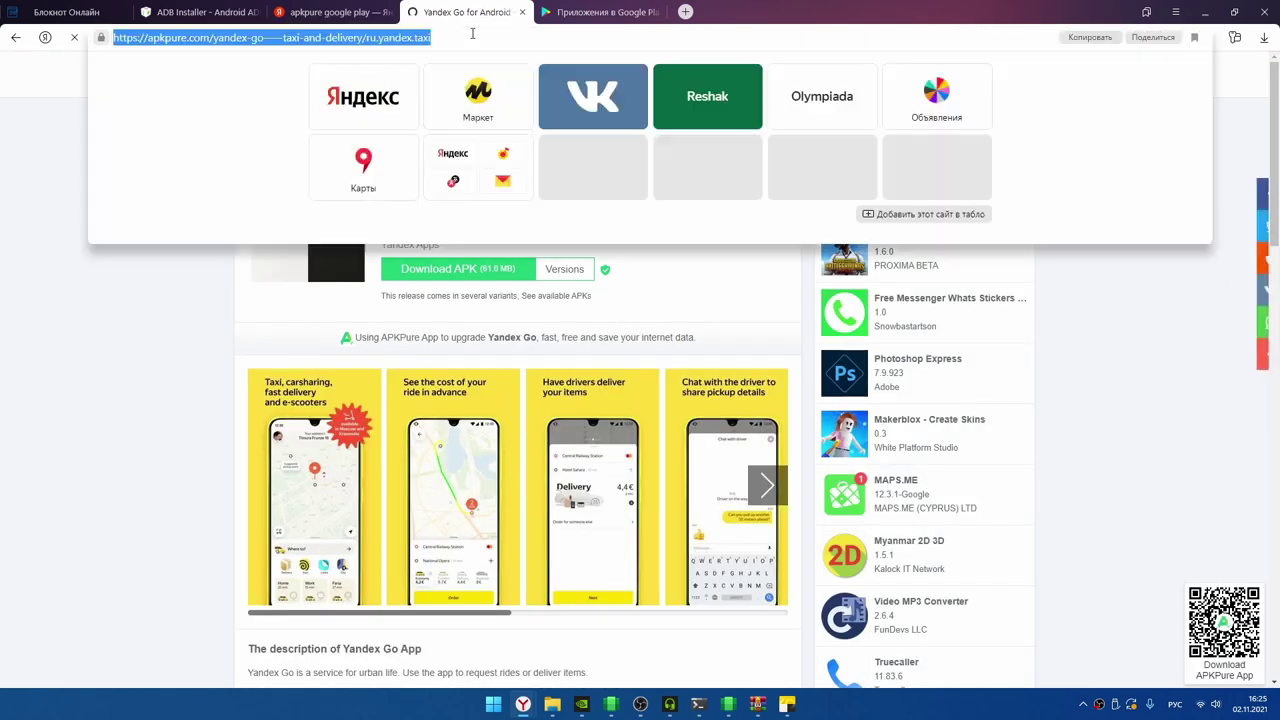
{"action": "left_click_drag", "start_coordinate": [432, 37], "coordinate": [366, 38]}
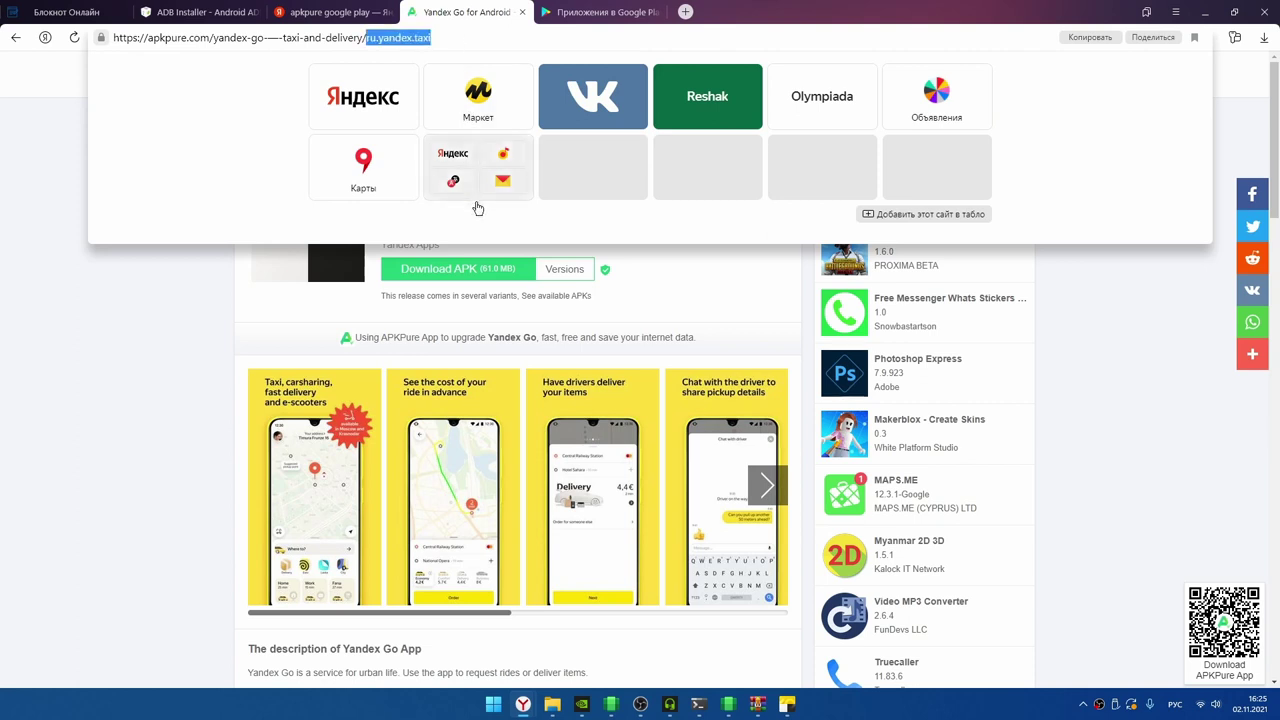
- Switch to the ЯндексGo app, deny it access to the device location, and move its map to another pickup point
{"action": "left_click", "coordinate": [787, 704]}
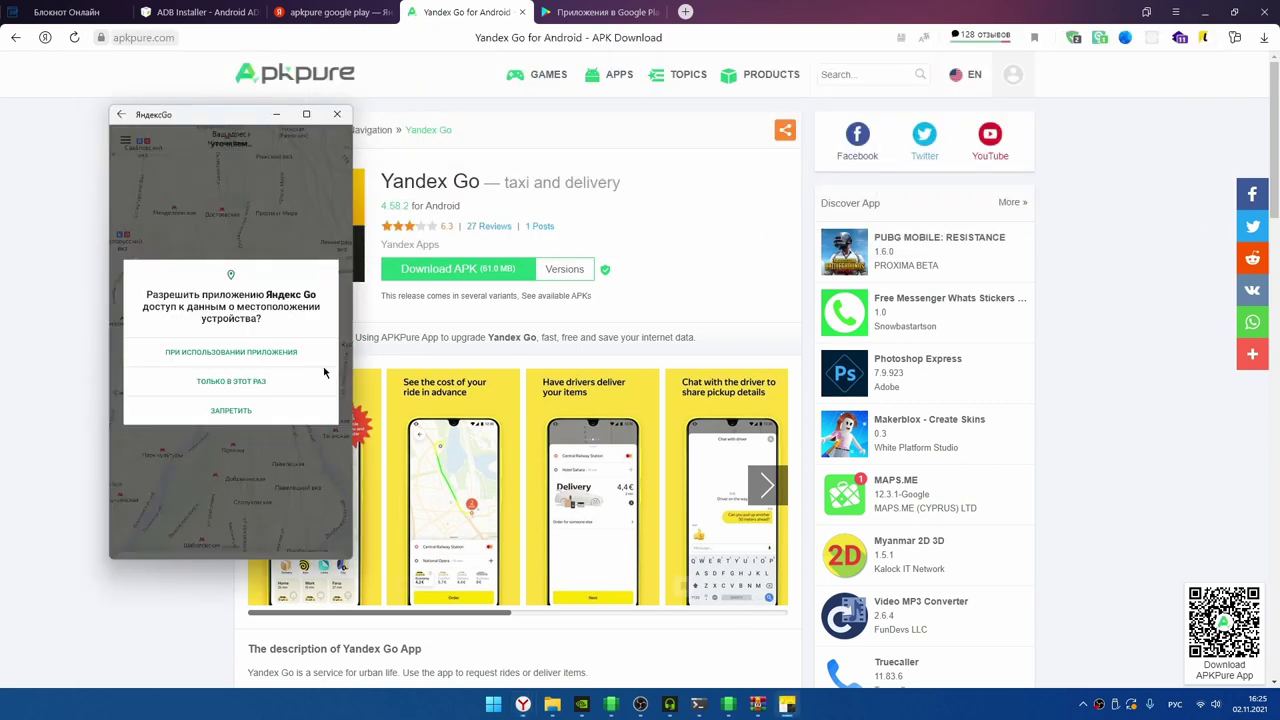
{"action": "left_click", "coordinate": [229, 410]}
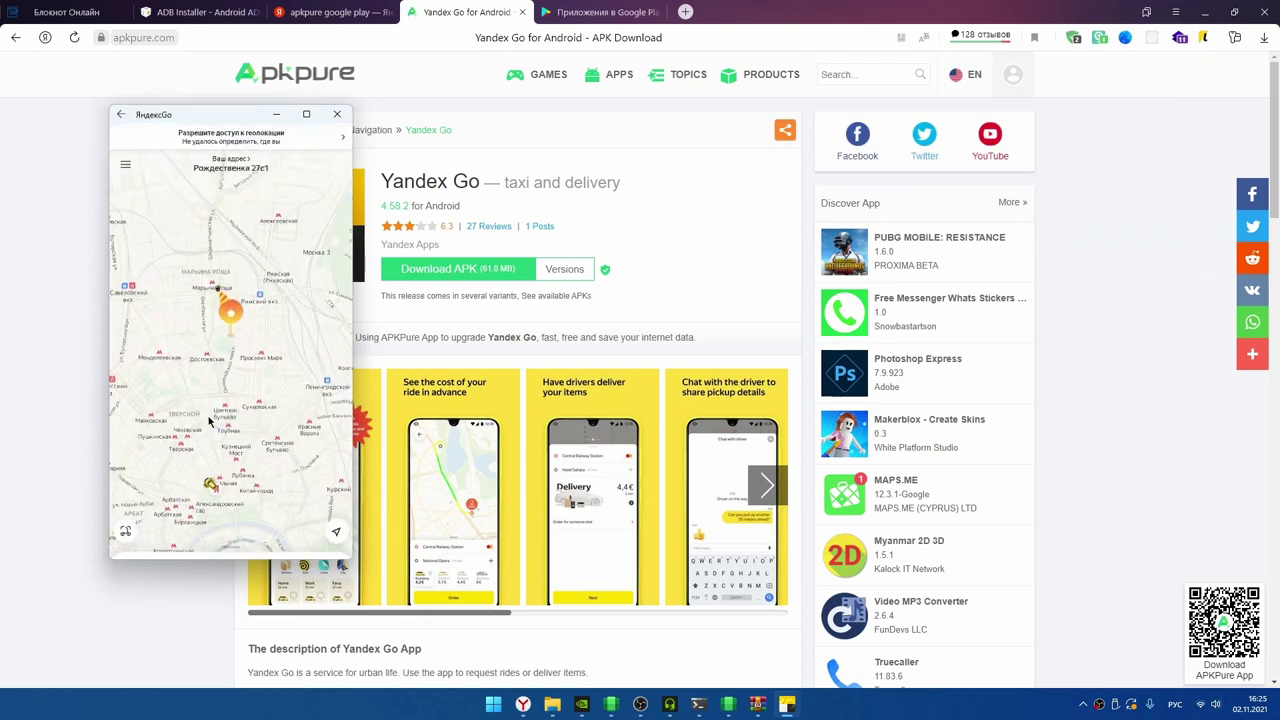
{"action": "left_click_drag", "start_coordinate": [233, 341], "coordinate": [191, 298]}
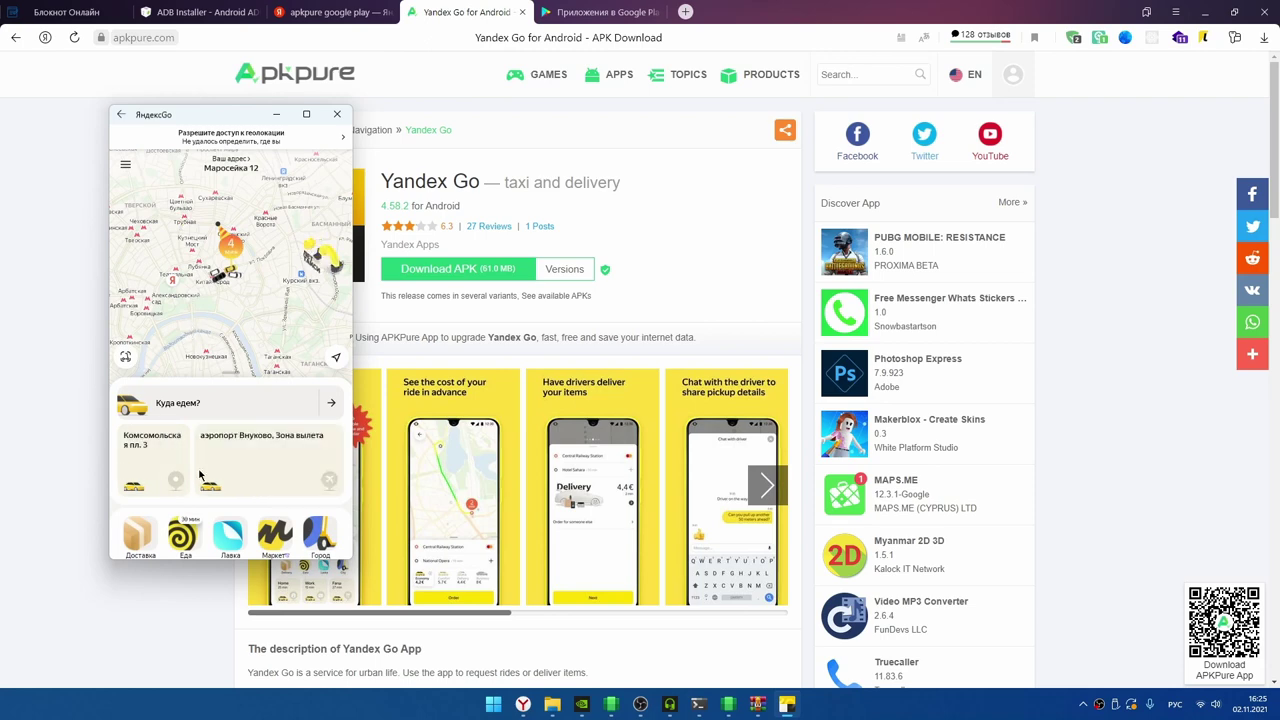
{"action": "scroll", "coordinate": [200, 470], "scroll_direction": "down", "scroll_amount": 2}
{"action": "scroll", "coordinate": [200, 470], "scroll_direction": "up", "scroll_amount": 2}
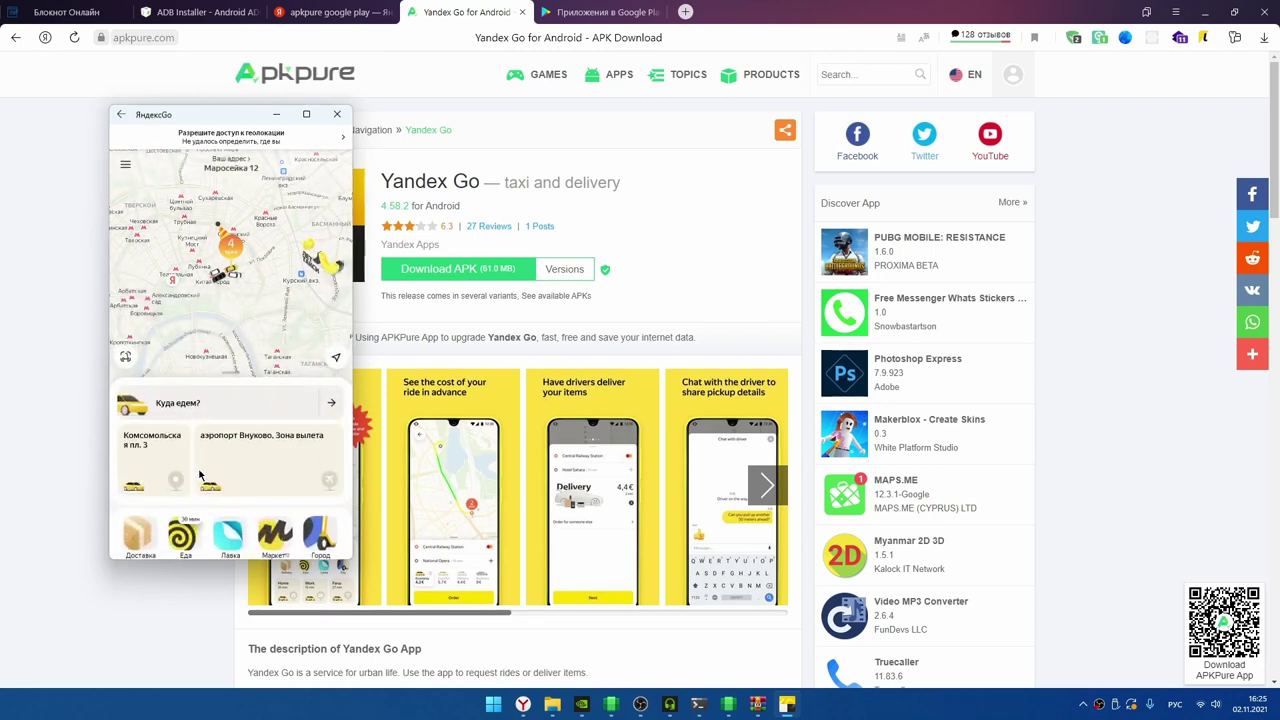
- Open the Город section of ЯндексGo and look around its map
{"action": "left_click", "coordinate": [317, 530]}
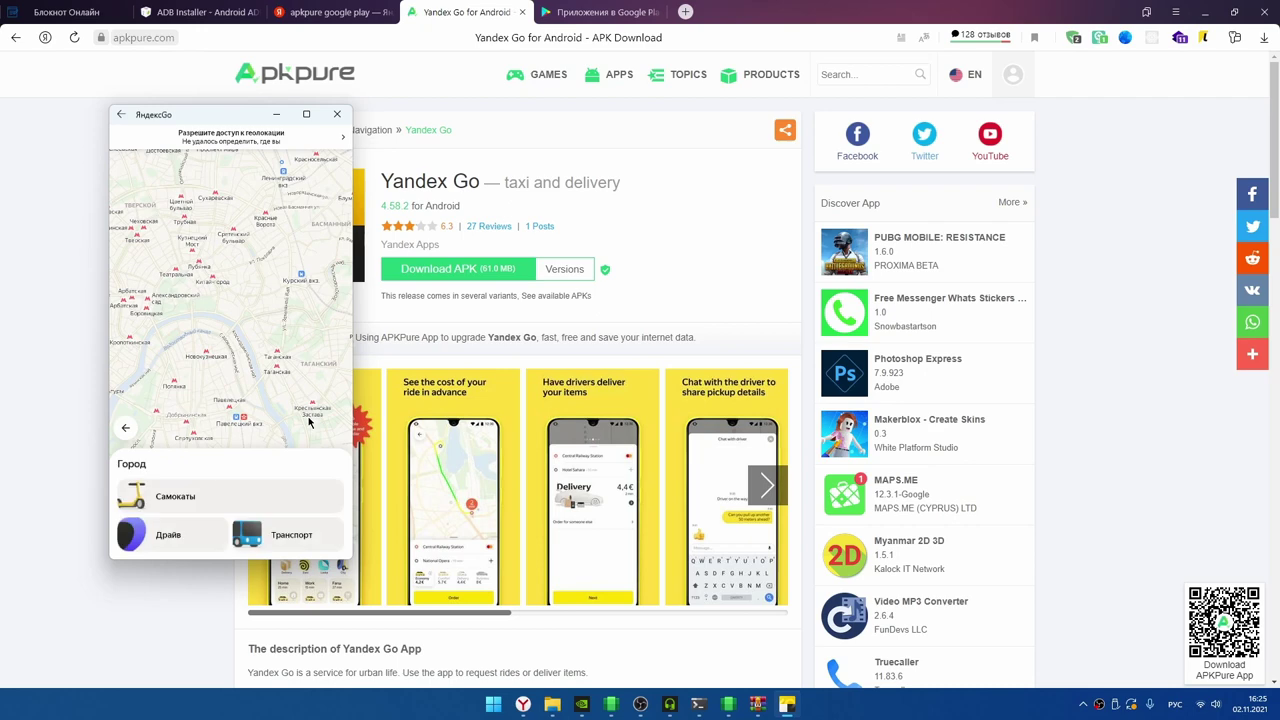
{"action": "left_click", "coordinate": [220, 492]}
{"action": "left_click_drag", "start_coordinate": [200, 337], "coordinate": [265, 292]}
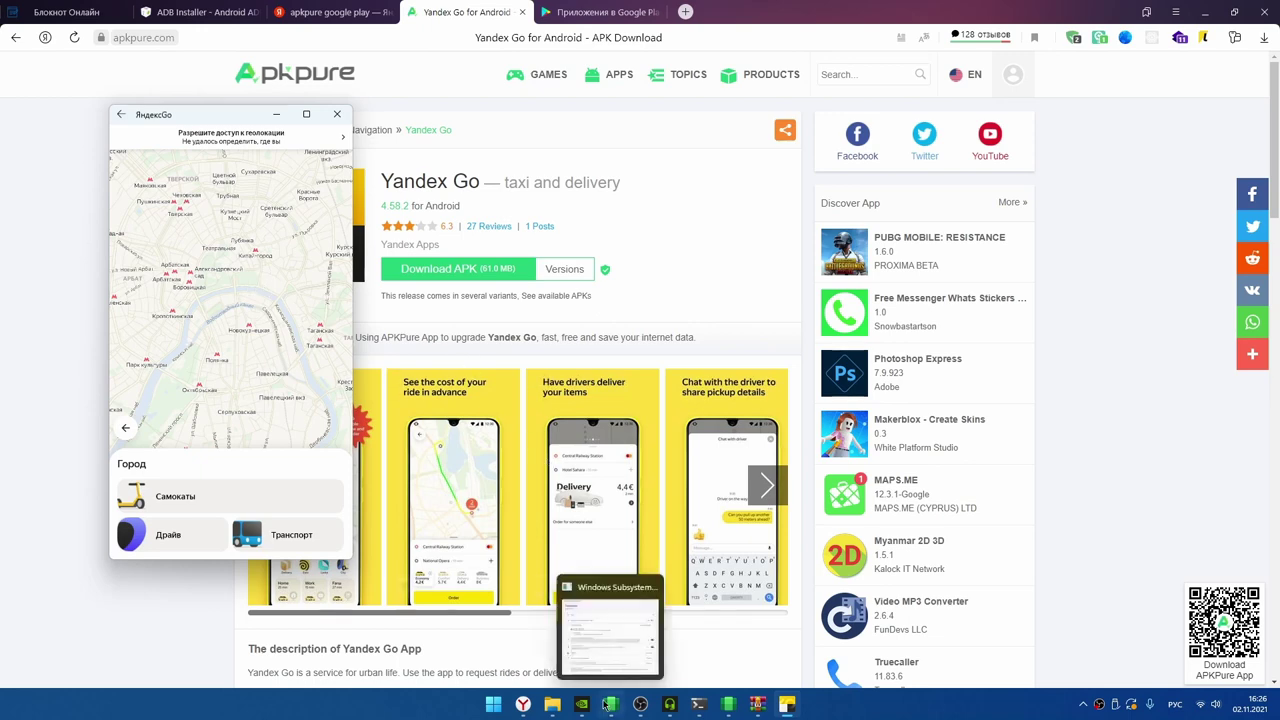
- Show the online notes in the browser again, and return to ЯндексGo to view its main menu
{"action": "left_click", "coordinate": [66, 11]}
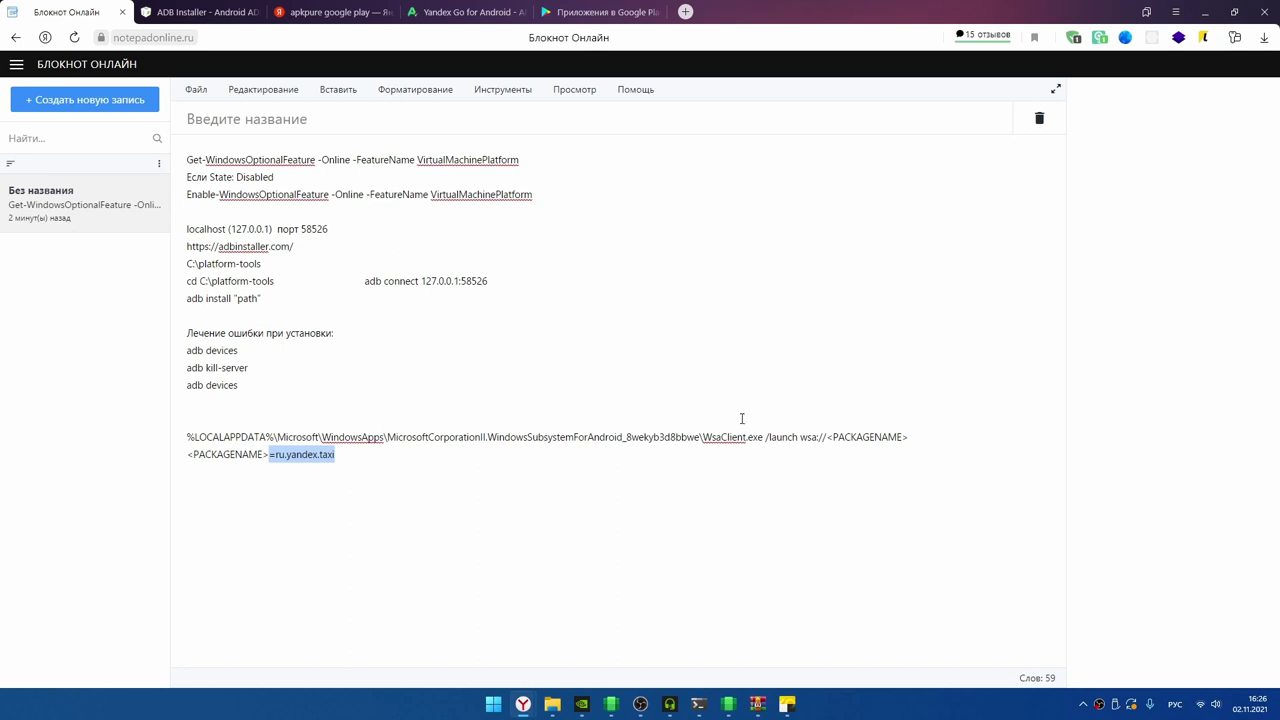
{"action": "left_click", "coordinate": [787, 704]}
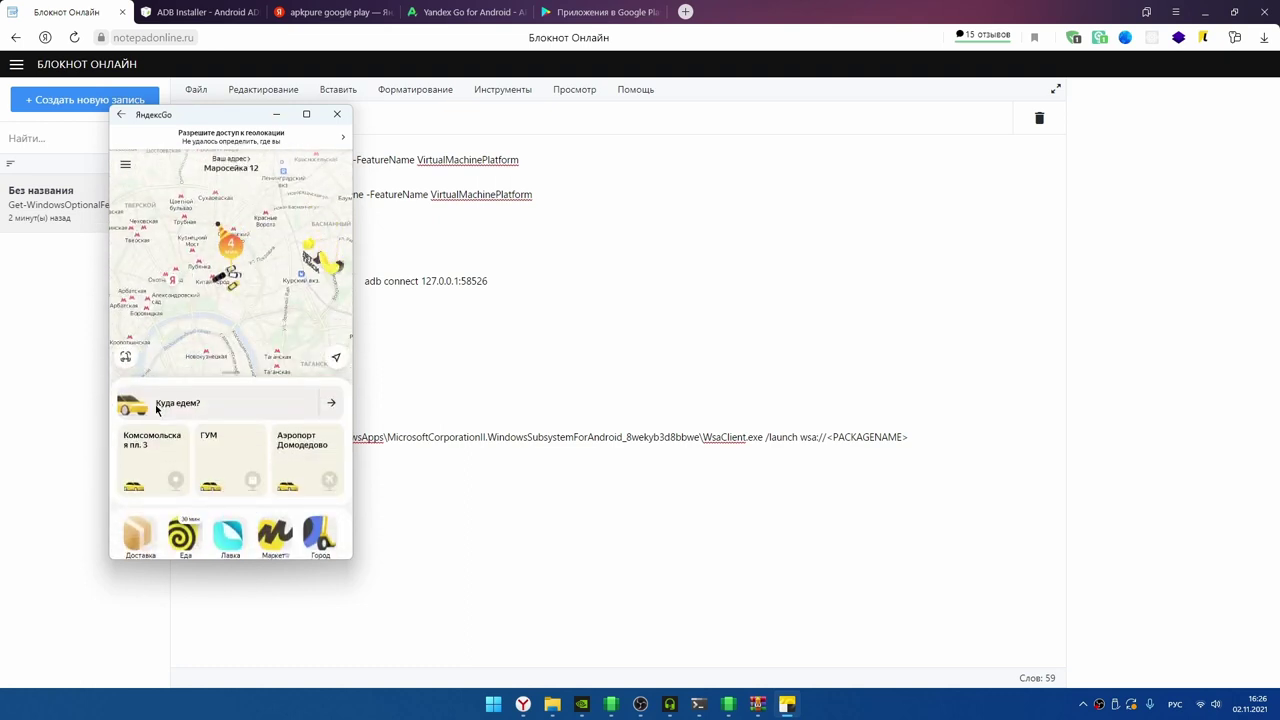
{"action": "left_click", "coordinate": [124, 165]}
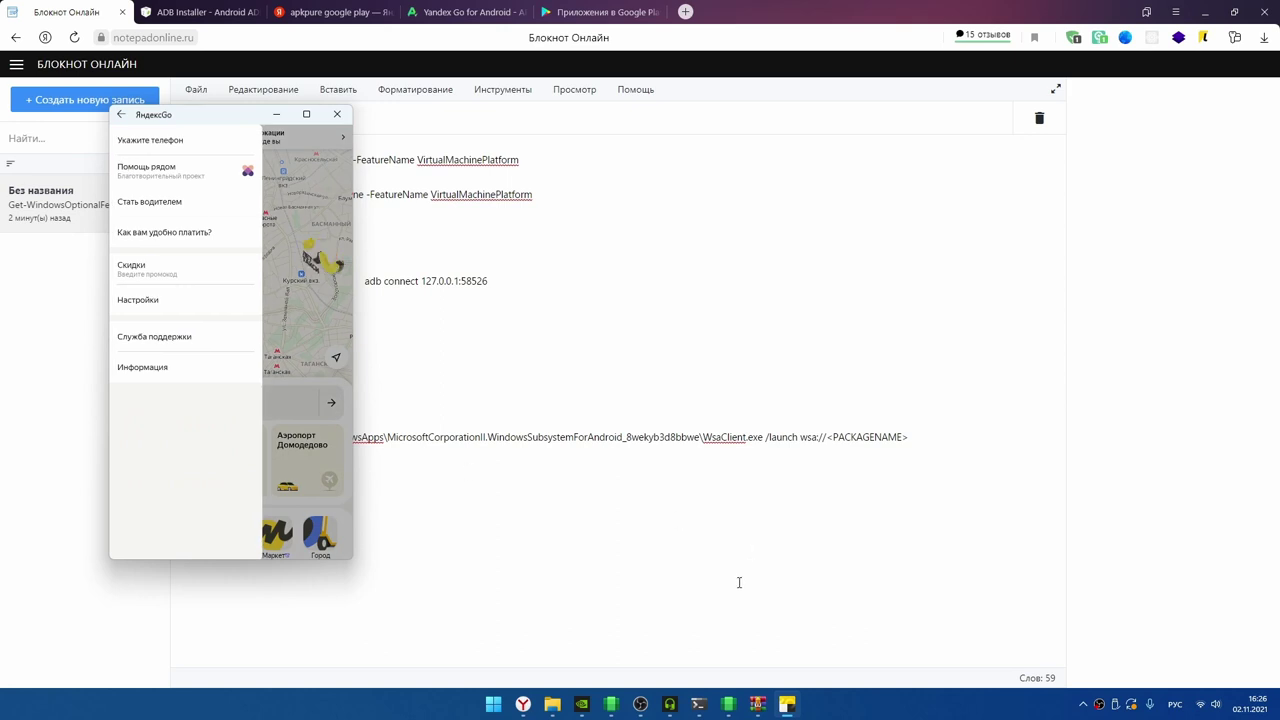
{"action": "left_click", "coordinate": [640, 704]}
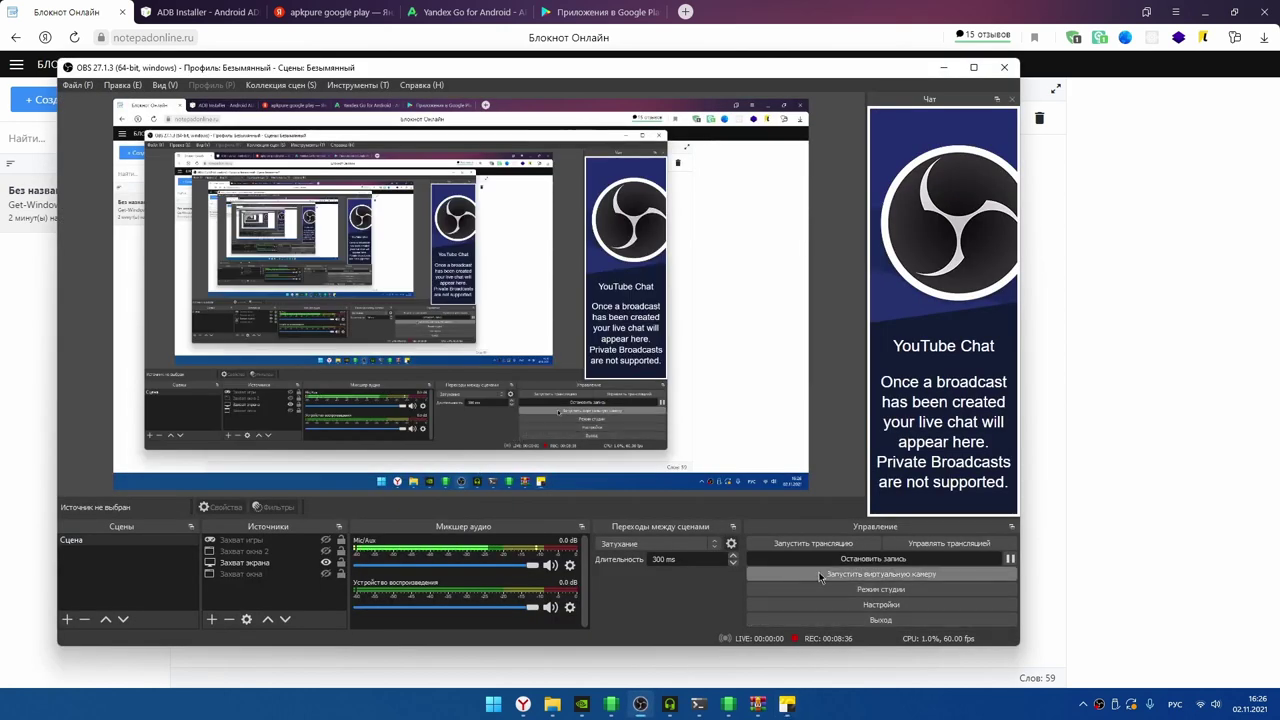